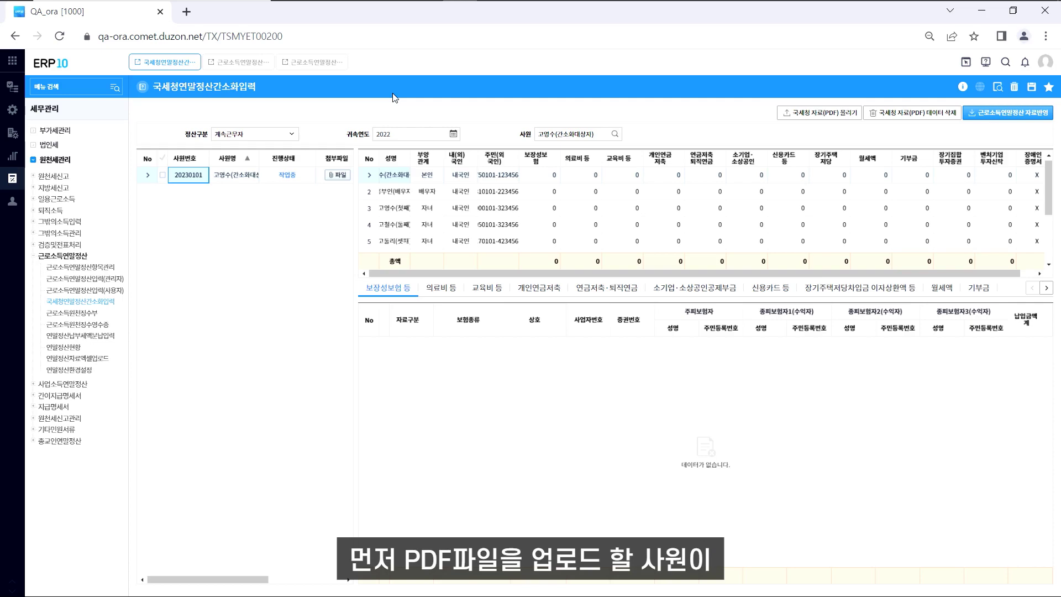
Check the dependents' details in 근로소득연말정산입력(관리자), and list all 2022 employees in 국세청연말정산간소화입력 by clearing the employee filter
click(310, 63)
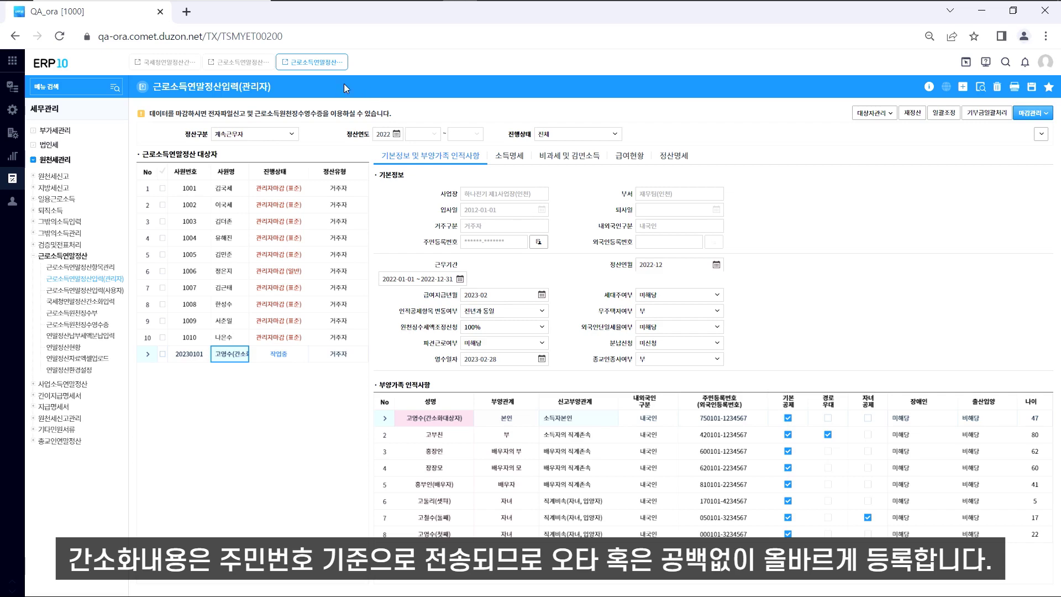
click(166, 61)
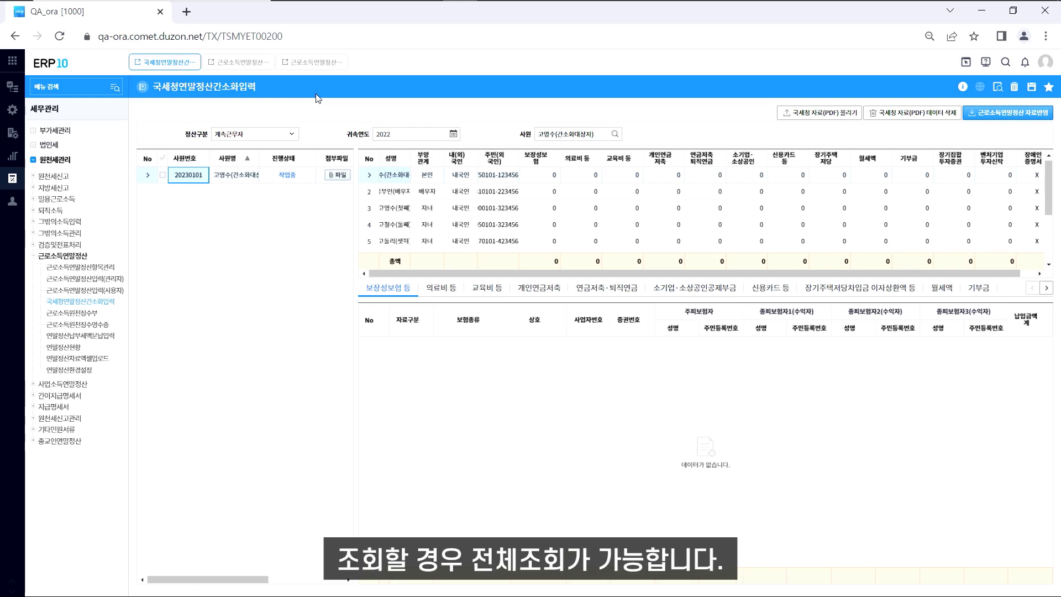
click(602, 134)
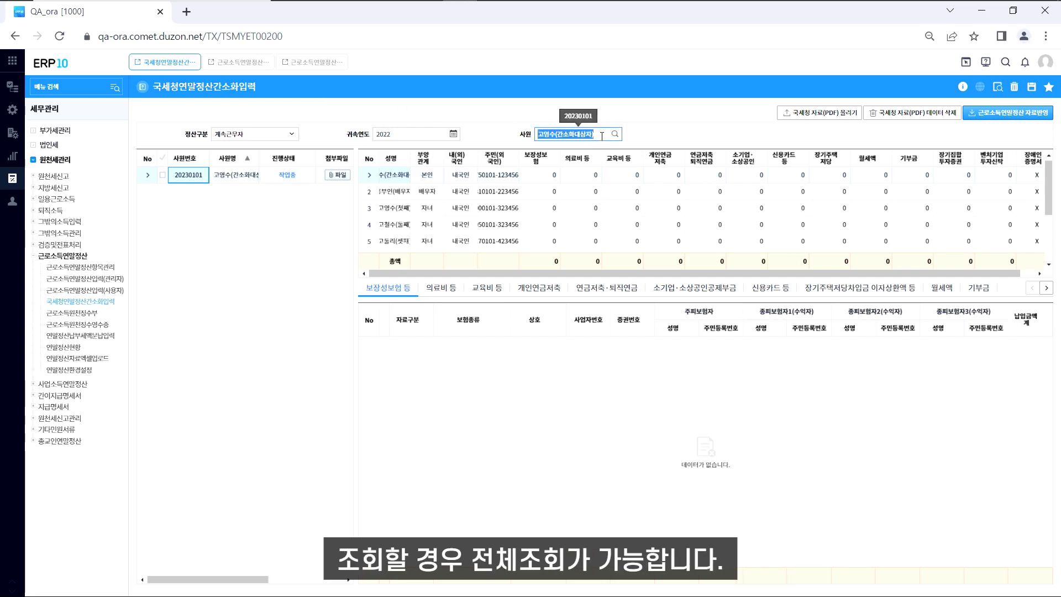
key(BackSpace)
click(997, 86)
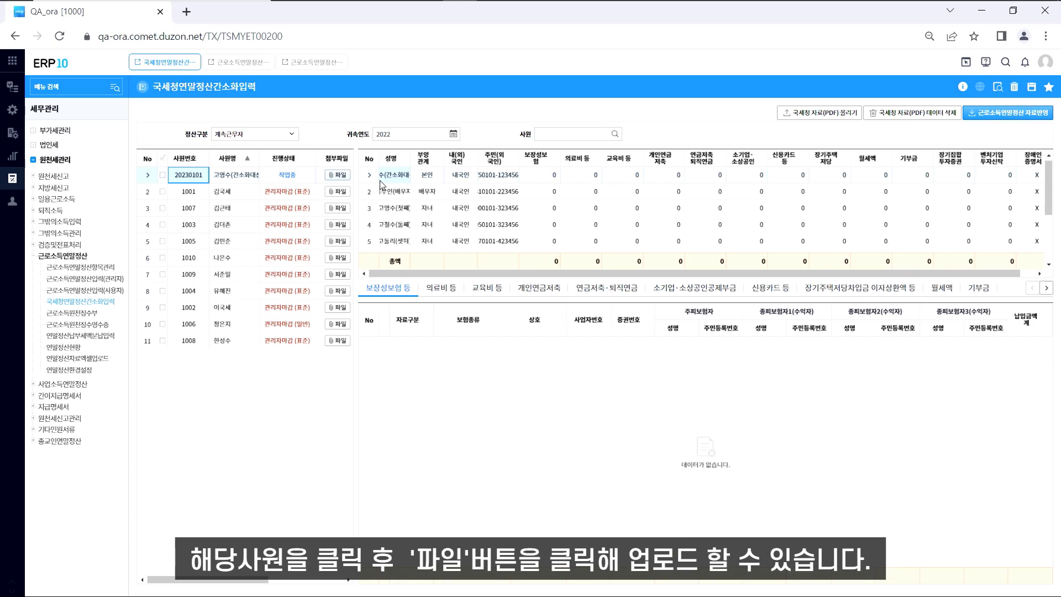
Upload and apply the 2022 National Tax Service simplification PDF for the employee whose status is 작업중
click(162, 175)
click(342, 175)
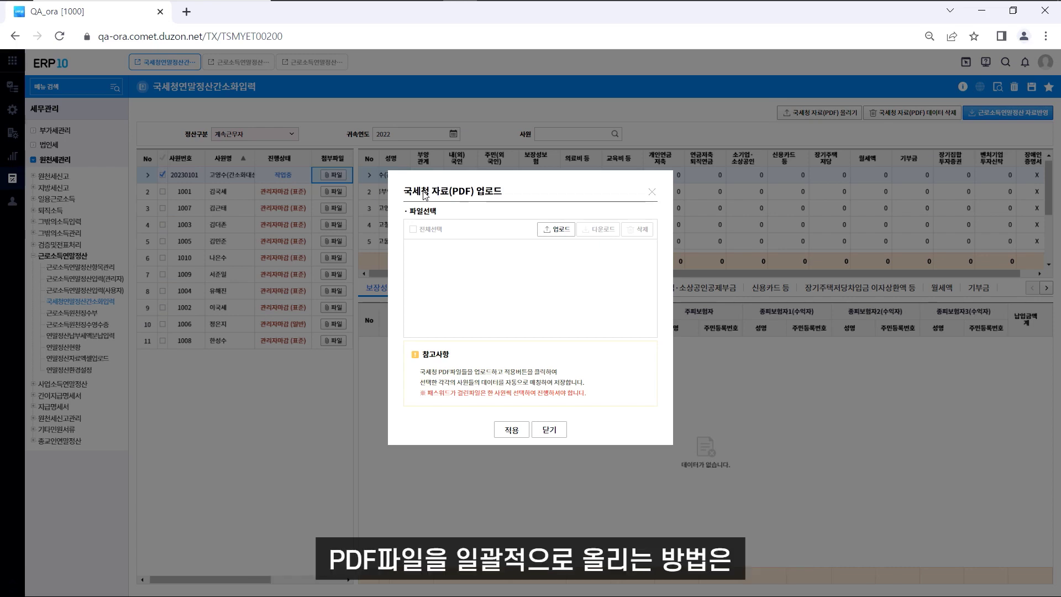
click(551, 427)
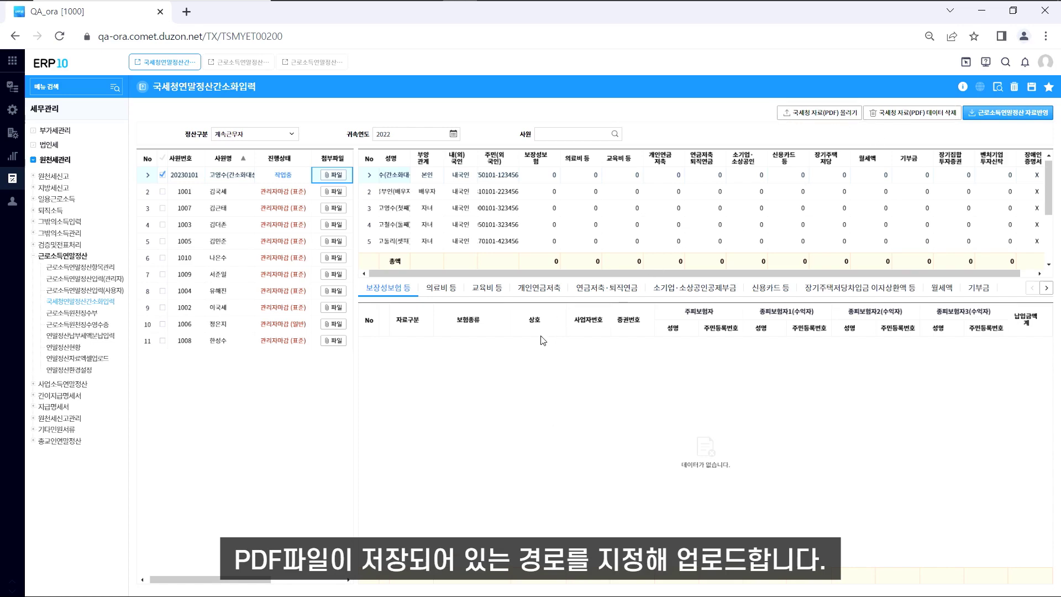
click(819, 112)
click(530, 261)
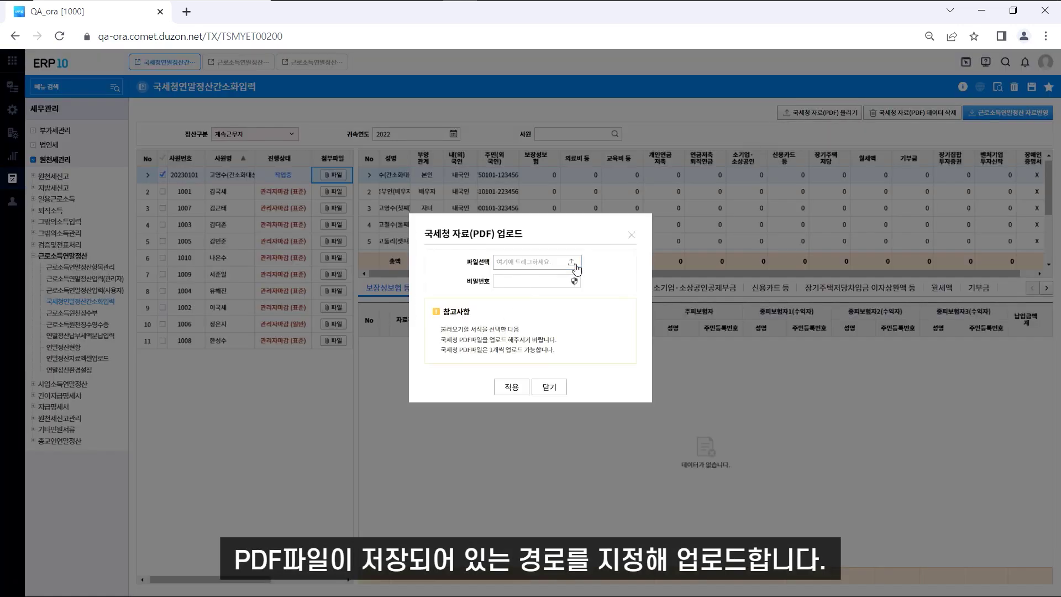
click(223, 102)
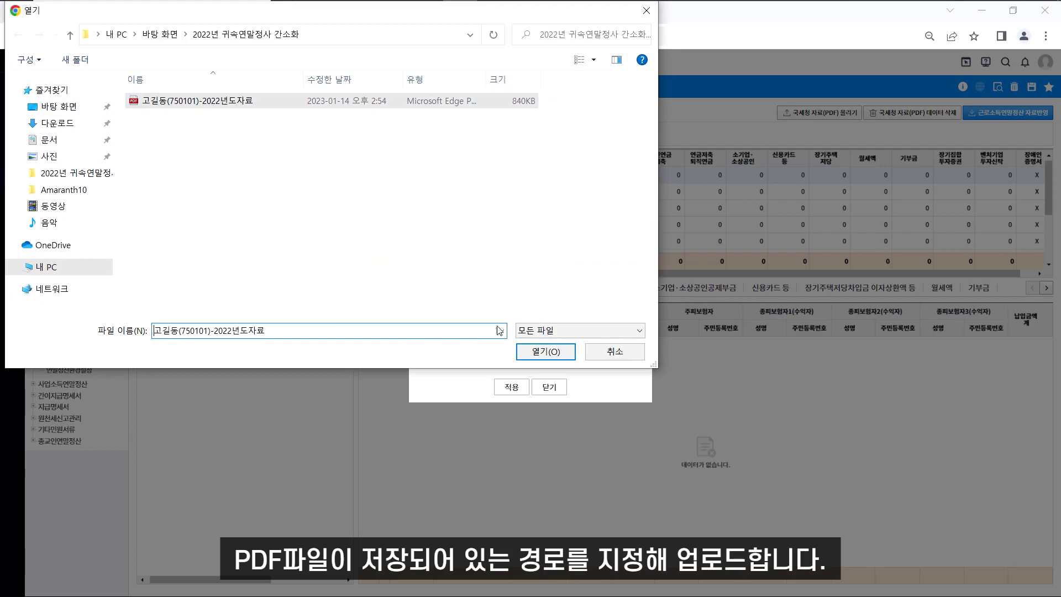
click(539, 349)
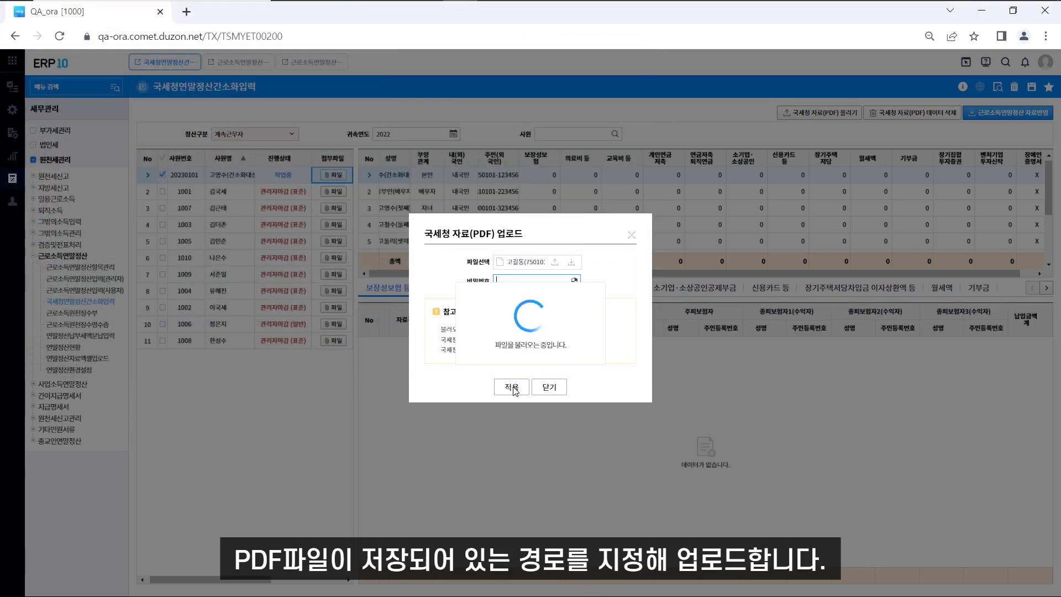
click(531, 355)
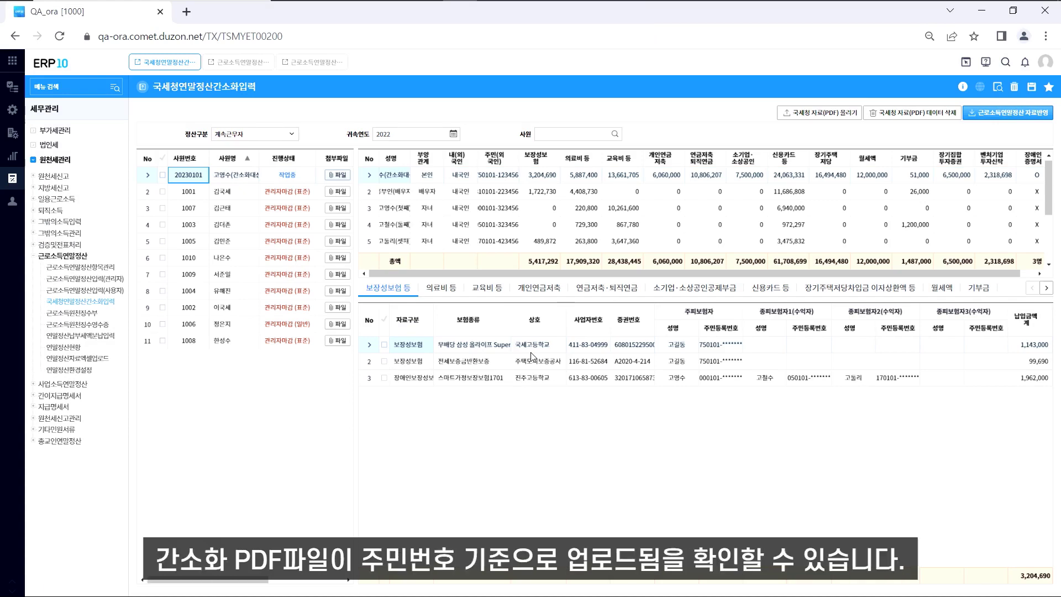
Review the employee's imported 의료비 등, 교육비 등 and 개인연금저축 details
click(442, 288)
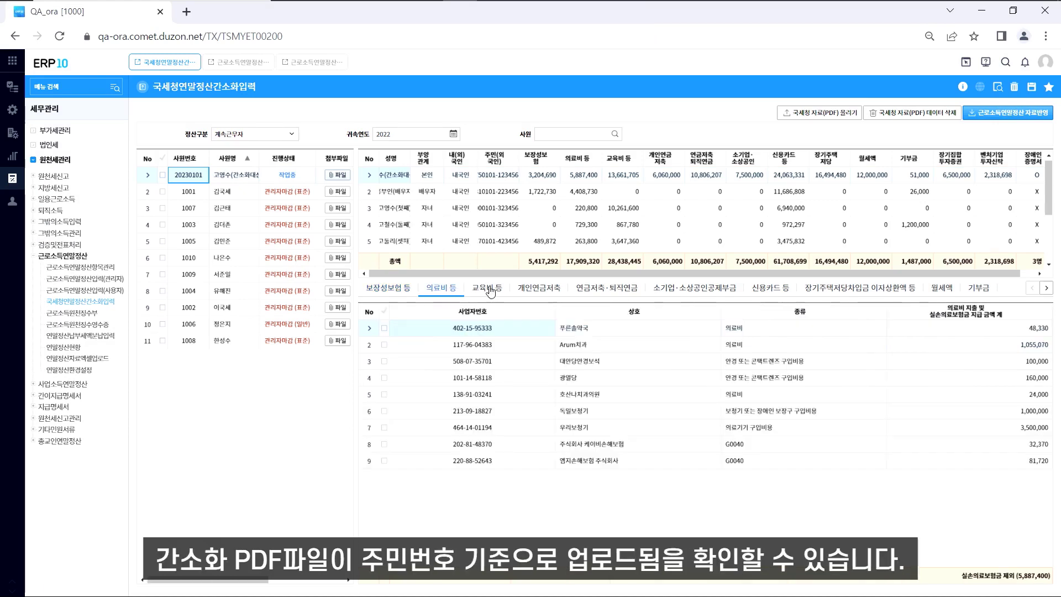
click(491, 289)
click(543, 288)
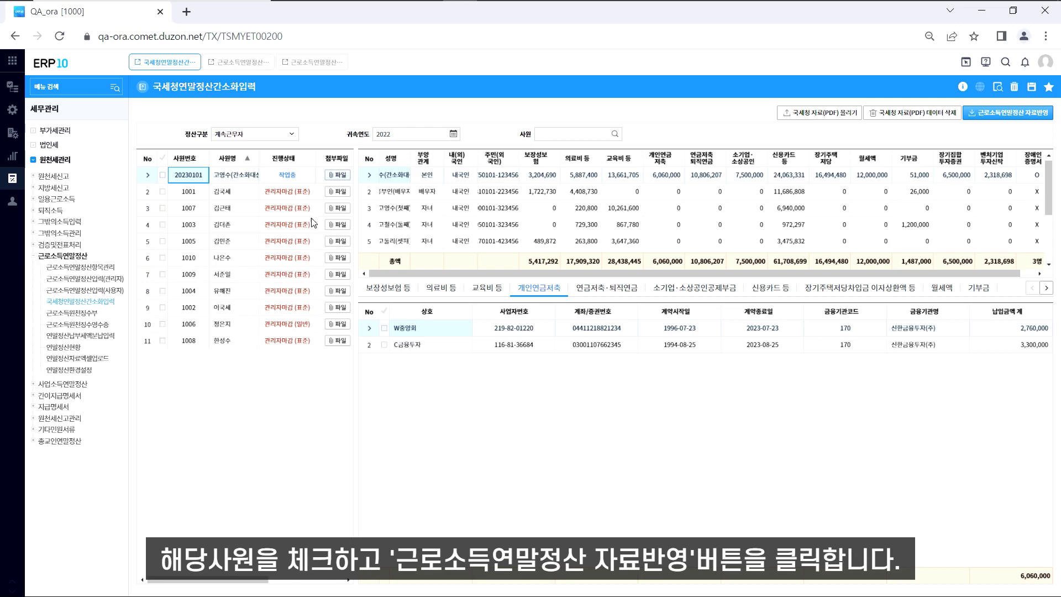
Transfer the same employee's simplification data to the earned-income year-end settlement, and open the settlement screen to check it
click(163, 175)
click(993, 112)
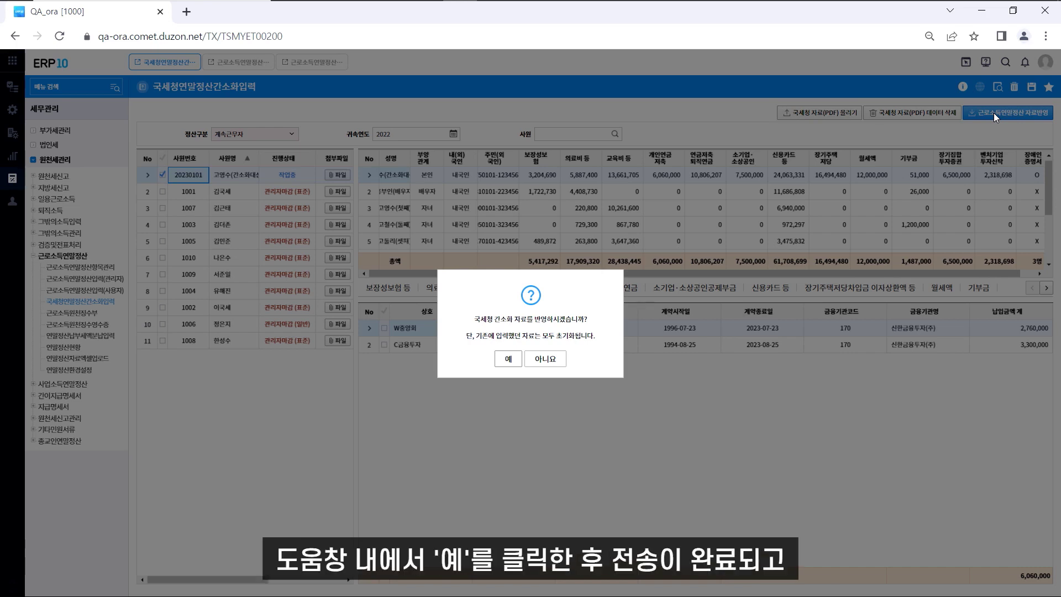
click(509, 358)
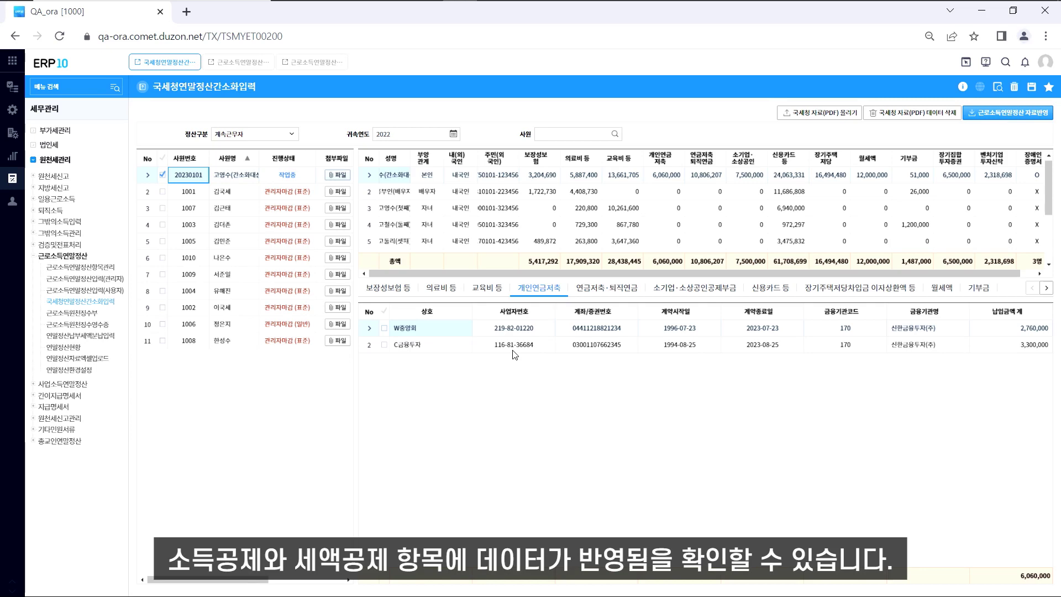
click(237, 62)
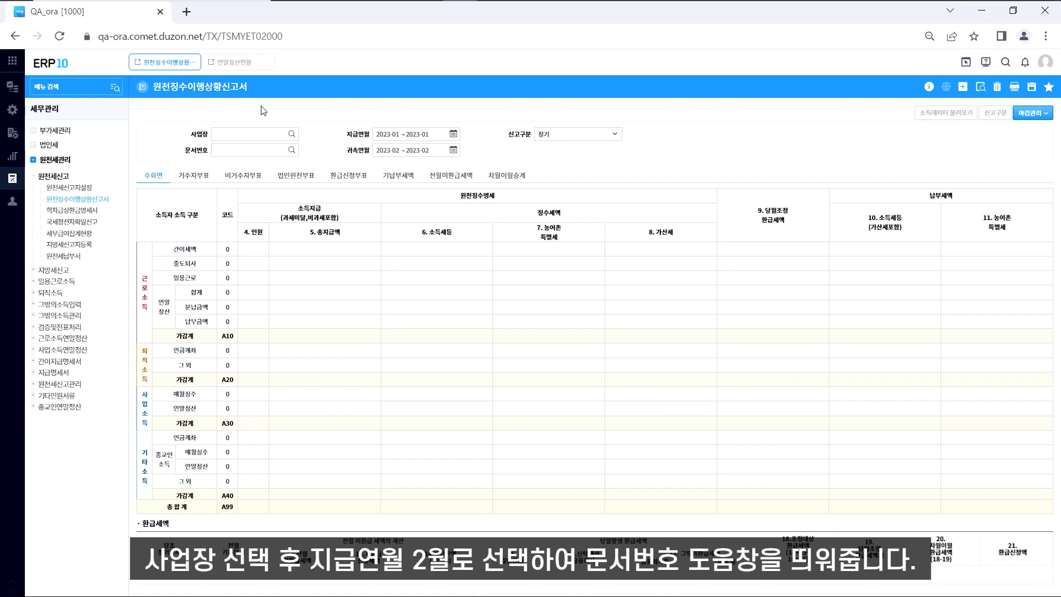
Set the 원천징수이행상황신고서 workplace to 하나전기 제1사업장(인천) and the payment month to 2023-02
click(291, 133)
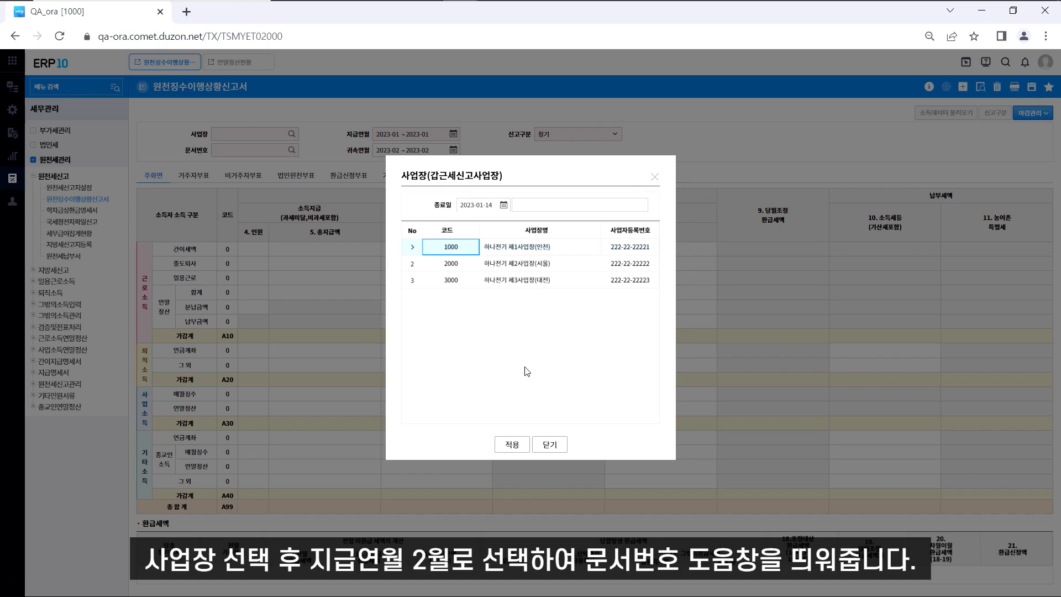
click(512, 444)
click(453, 134)
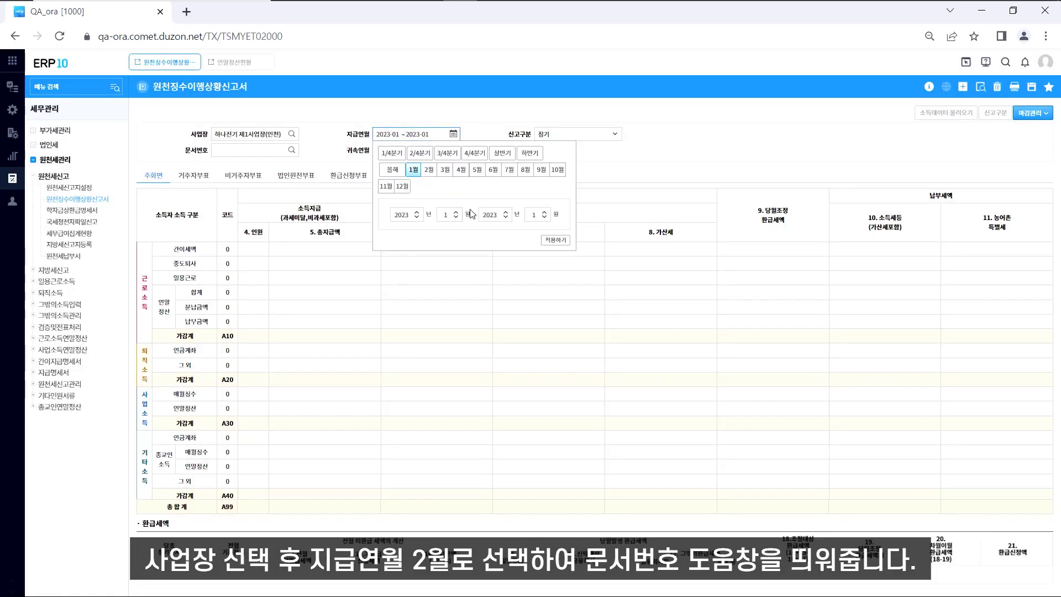
click(429, 169)
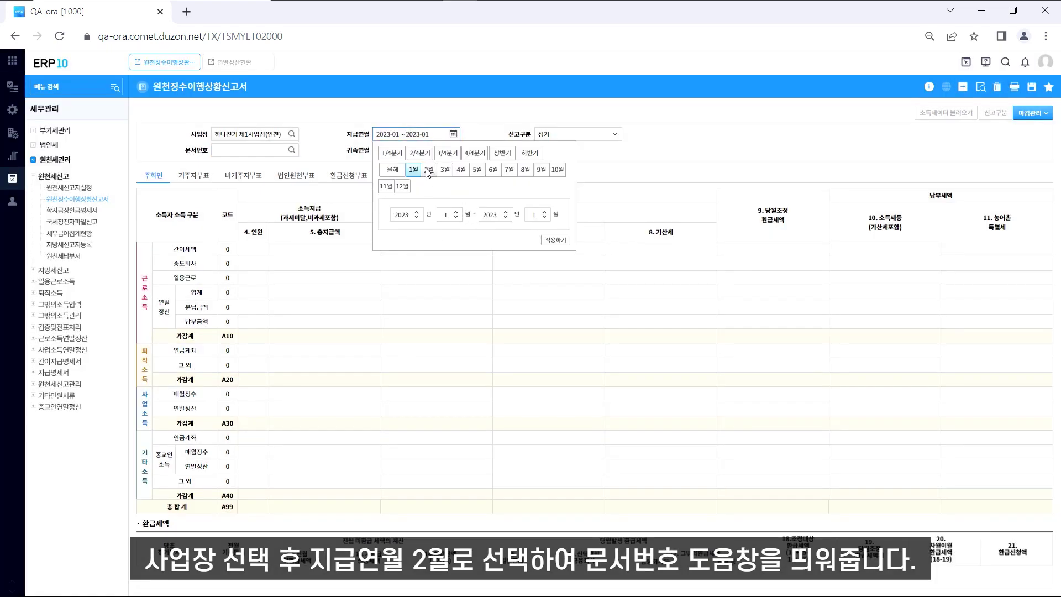
click(555, 240)
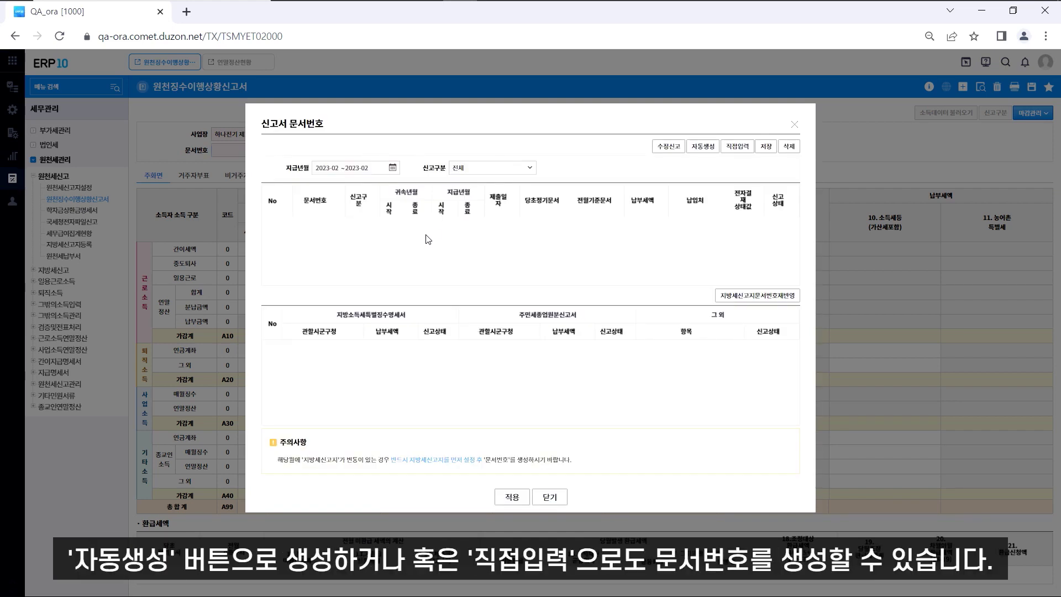
Auto-generate and apply the report's document number, and load income data with the option 2. 매월 징수분(전체) + [A04] 연말정산데이터(분납)
click(702, 146)
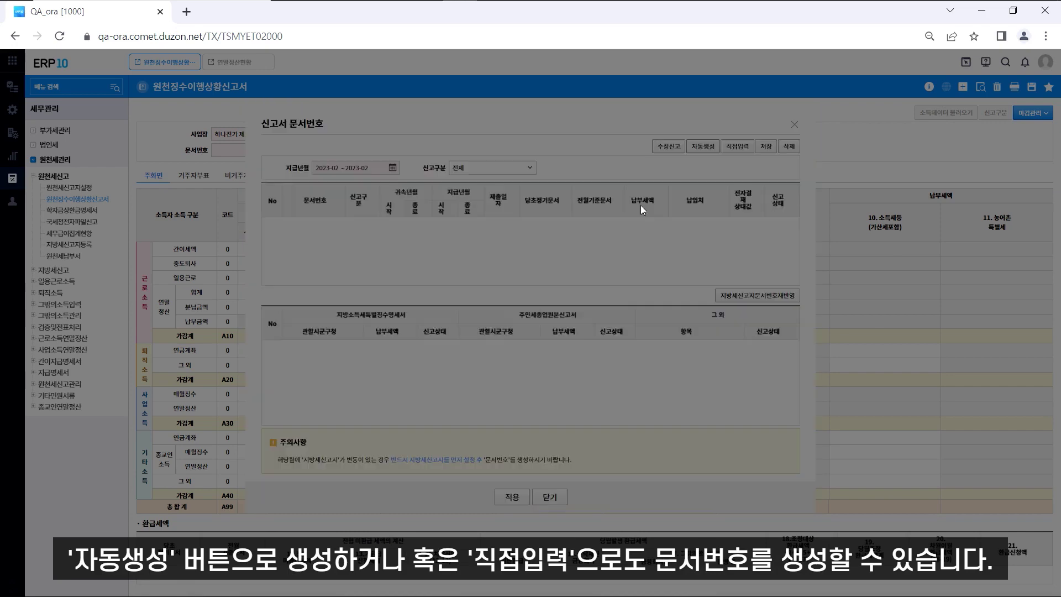
click(508, 355)
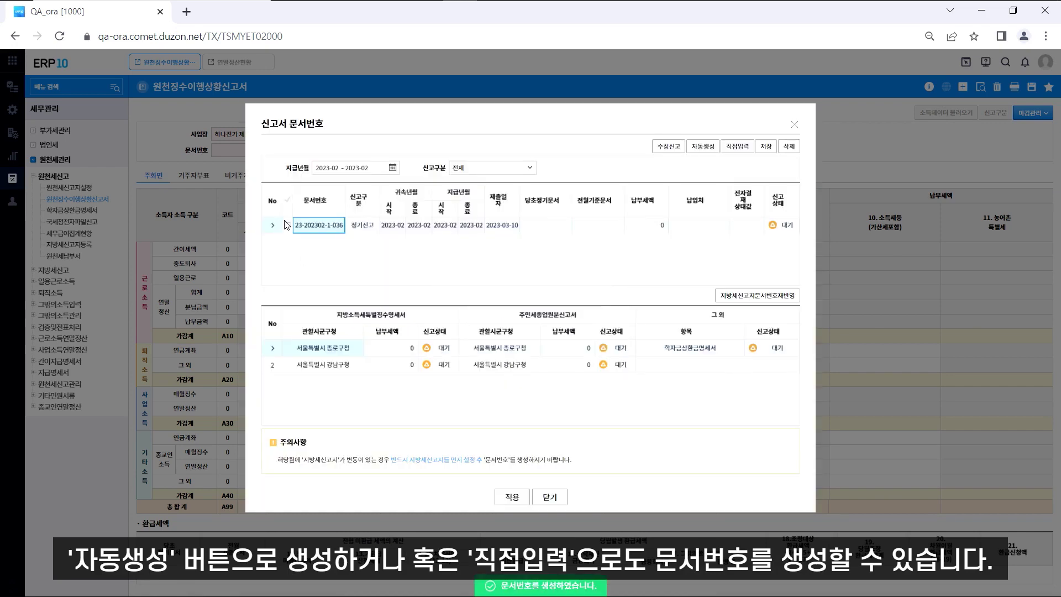
click(512, 496)
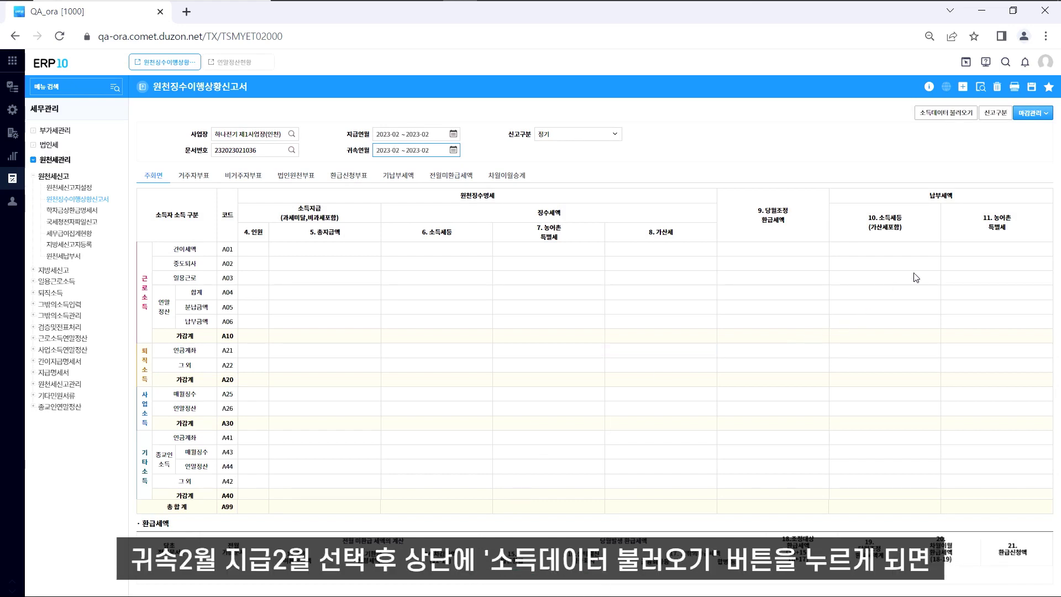
click(946, 113)
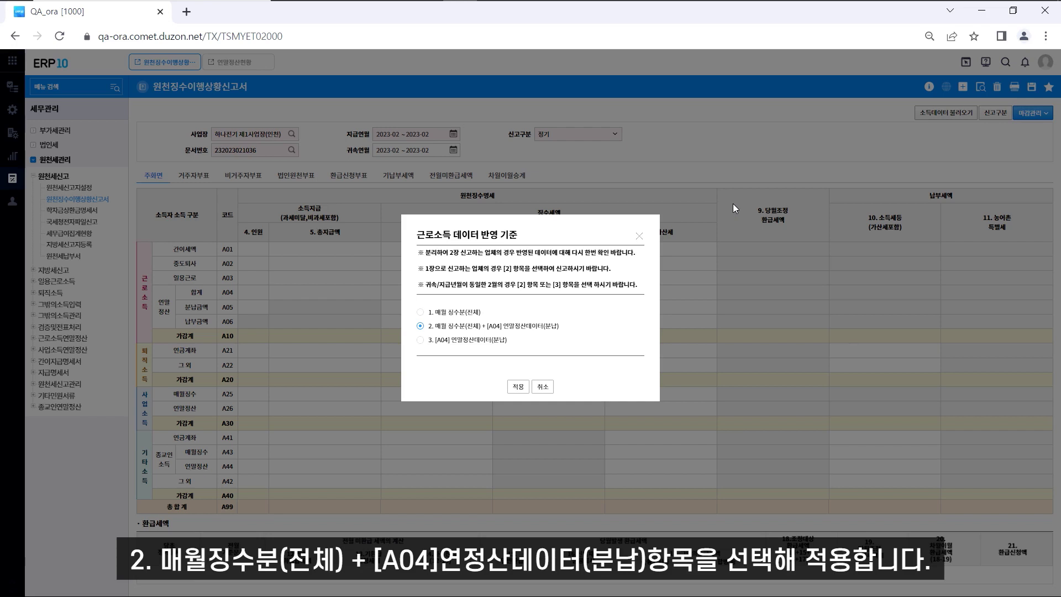
click(517, 387)
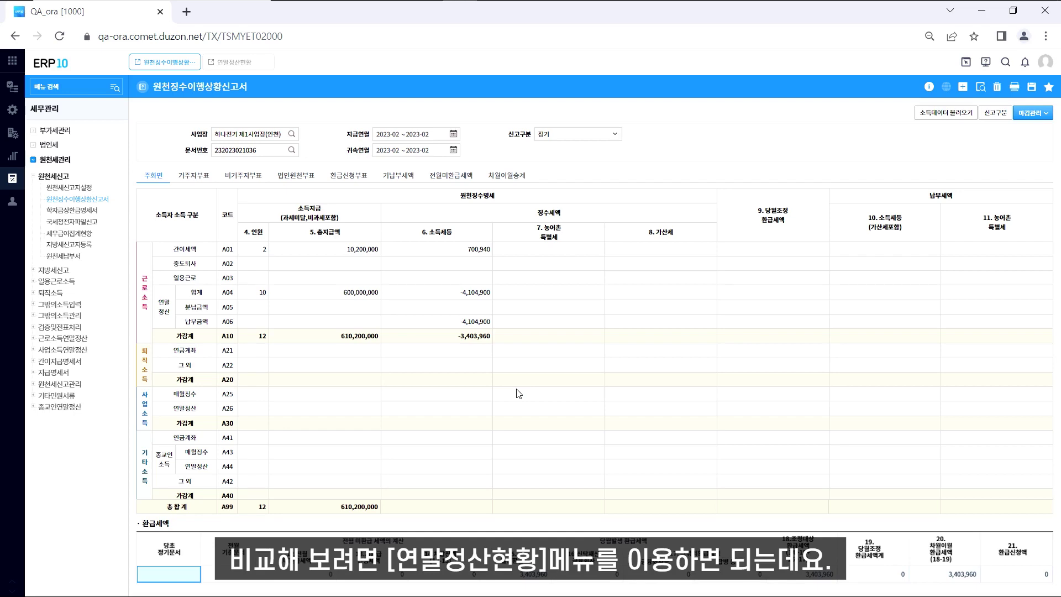
Examine the workplace filter and the 공제현황 income tax columns of the closed employees in 연말정산현황
click(236, 62)
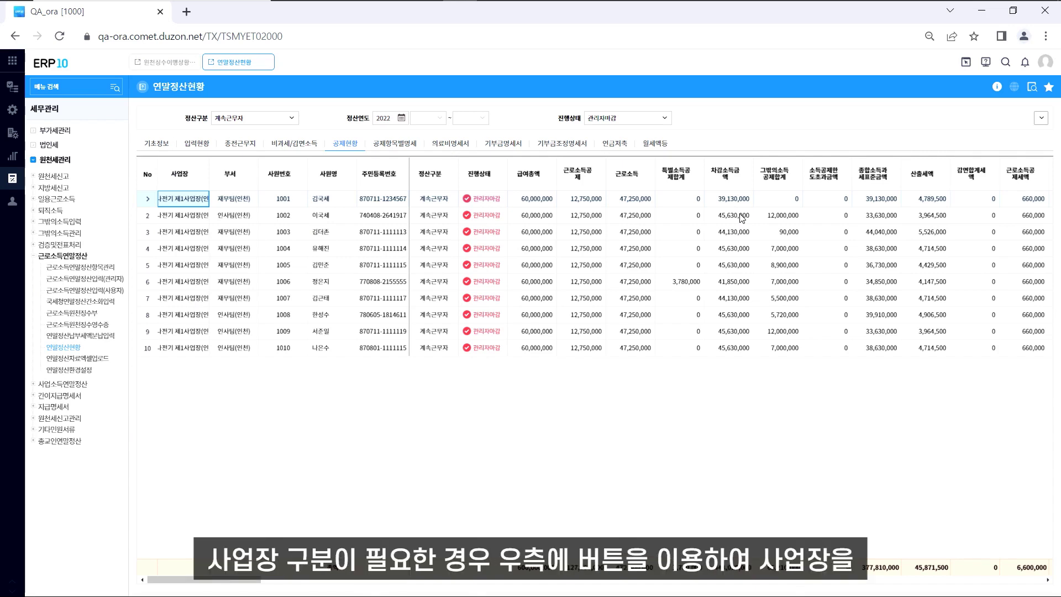
click(1035, 121)
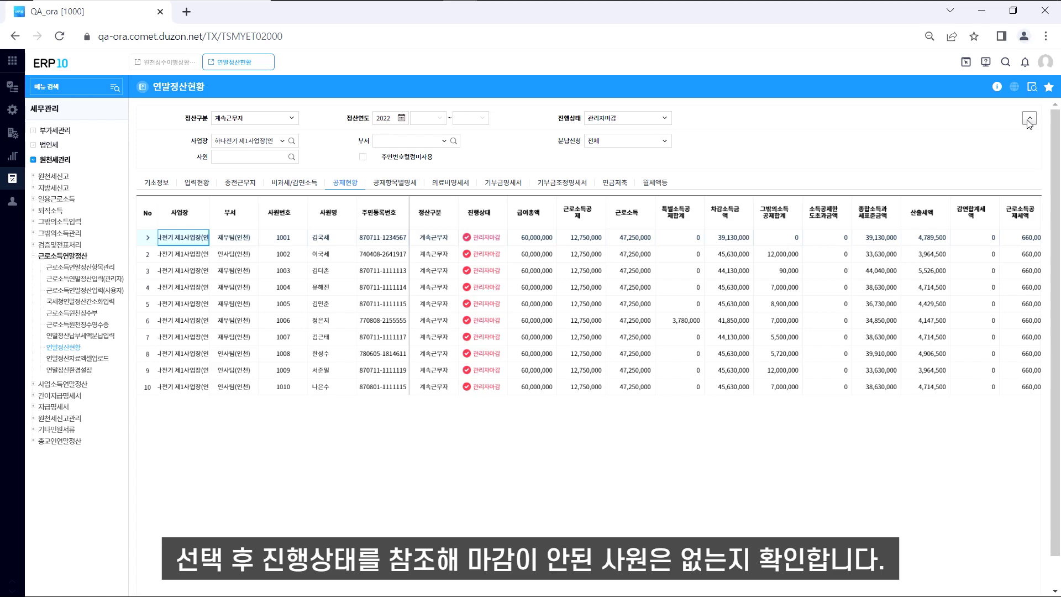
click(1029, 119)
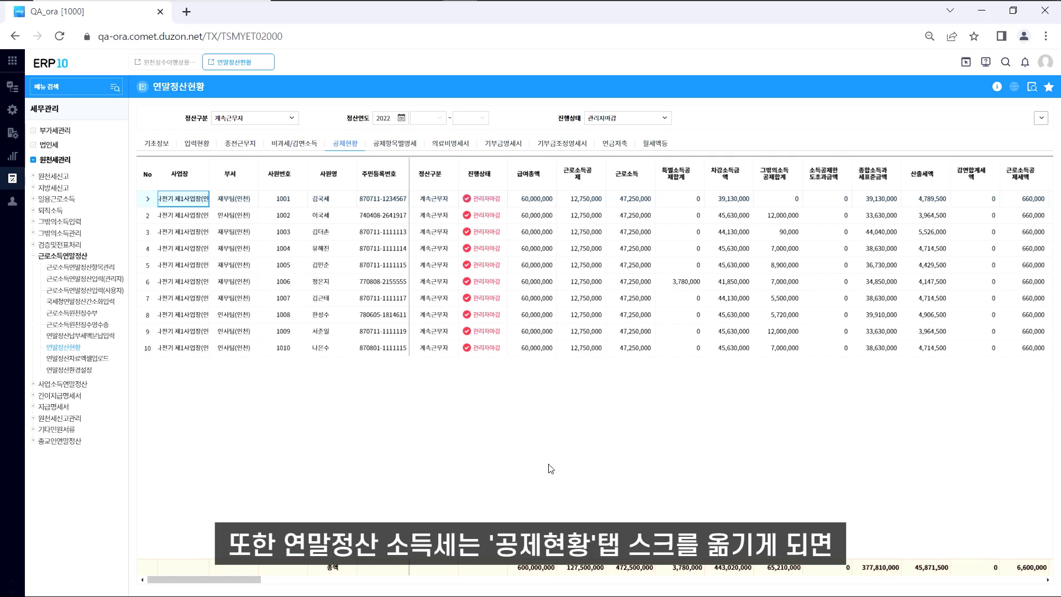
drag(221, 579, 363, 567)
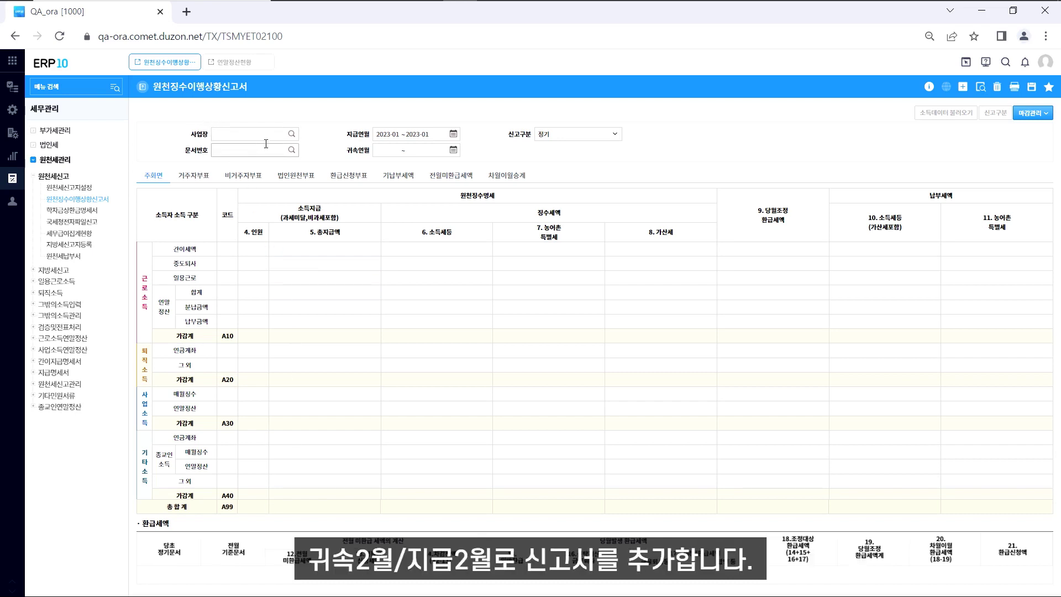
Select workplace 하나전기 제1사업장(인천) and payment month 2023-02 for the separately filed 원천징수이행상황신고서
click(291, 134)
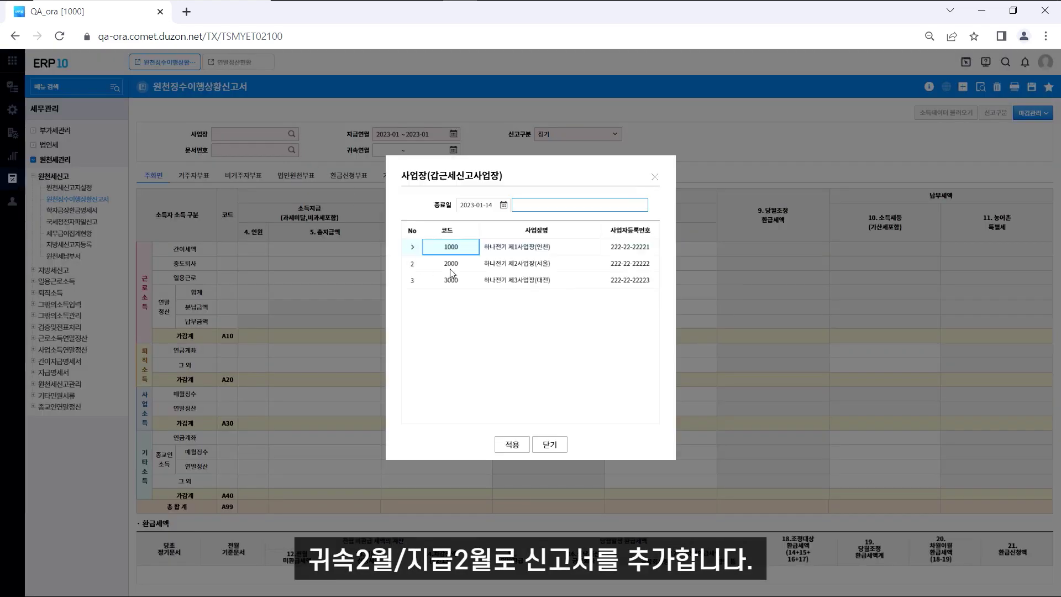
click(511, 445)
click(453, 134)
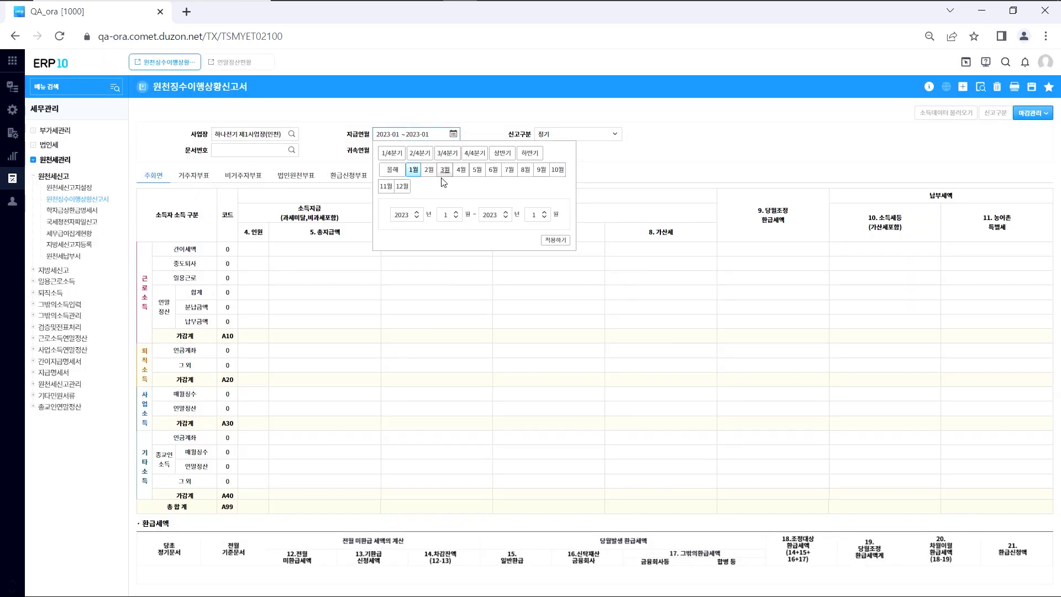
click(545, 243)
Auto-generate report document numbers for payment month 2023-02 and apply the one with attribution month 2023-02
click(703, 146)
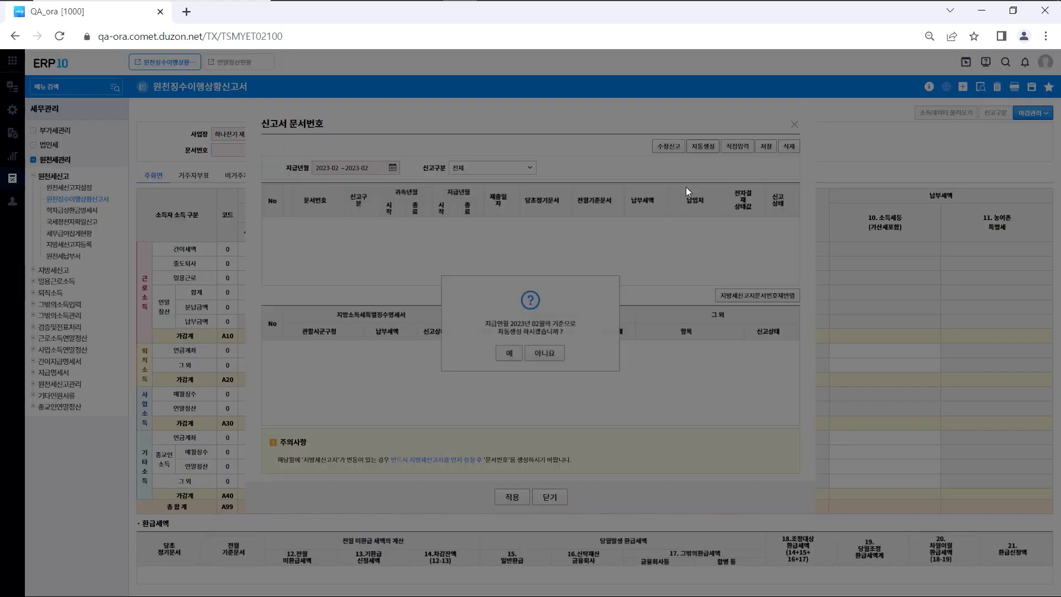
click(508, 353)
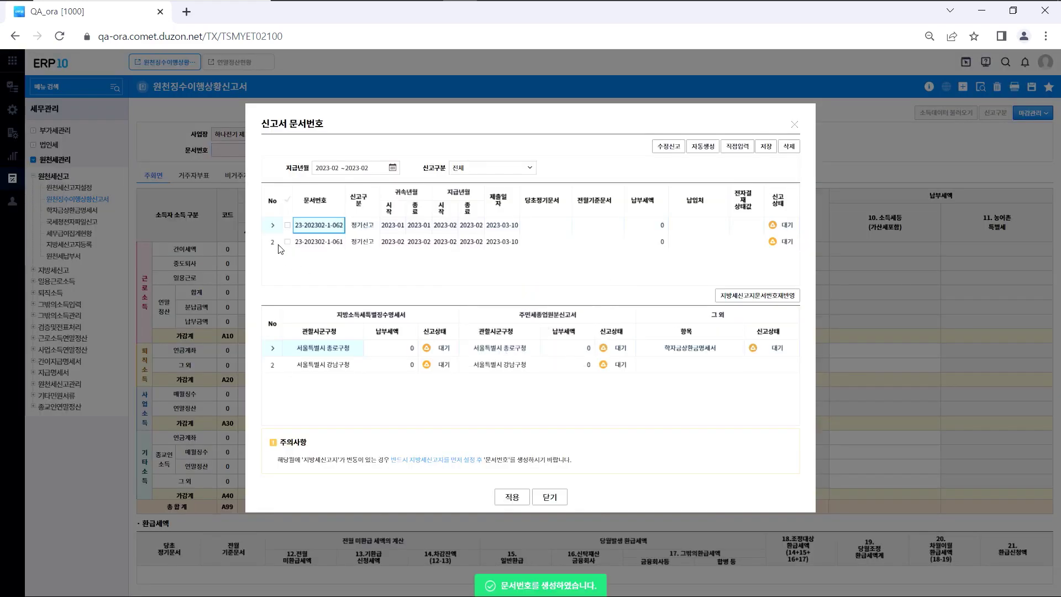
click(507, 496)
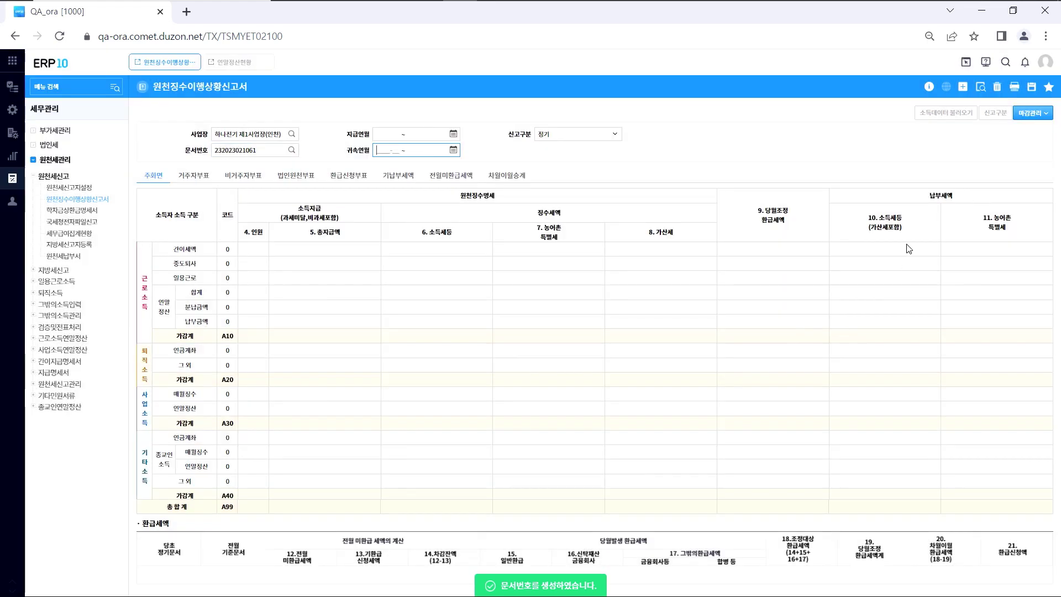
Load income data into the report for attribution month 2023-02 with the option 3. [A04] 연말정산데이터(분납)
click(955, 116)
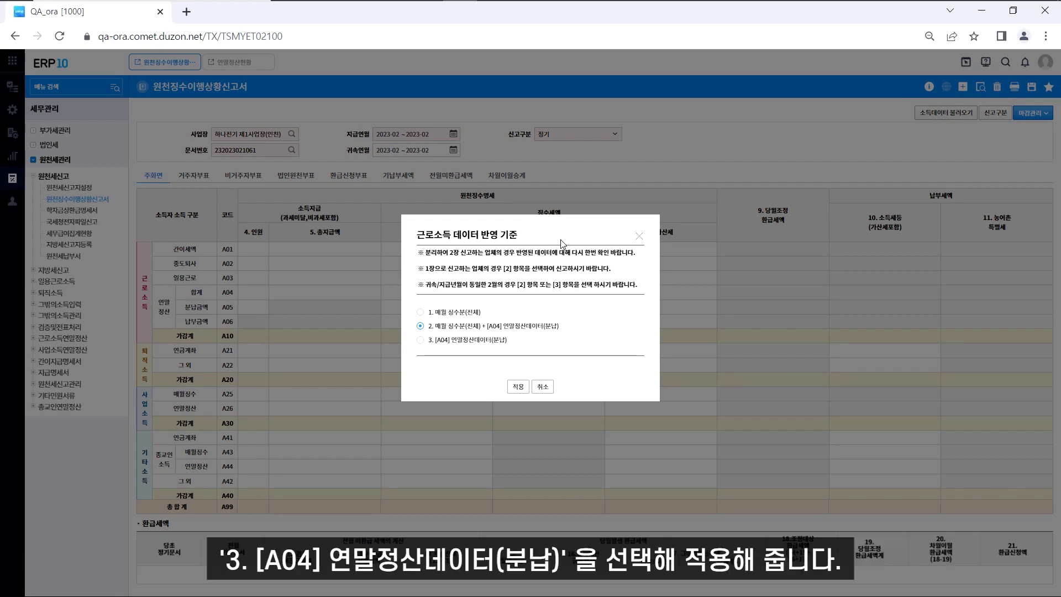
click(492, 345)
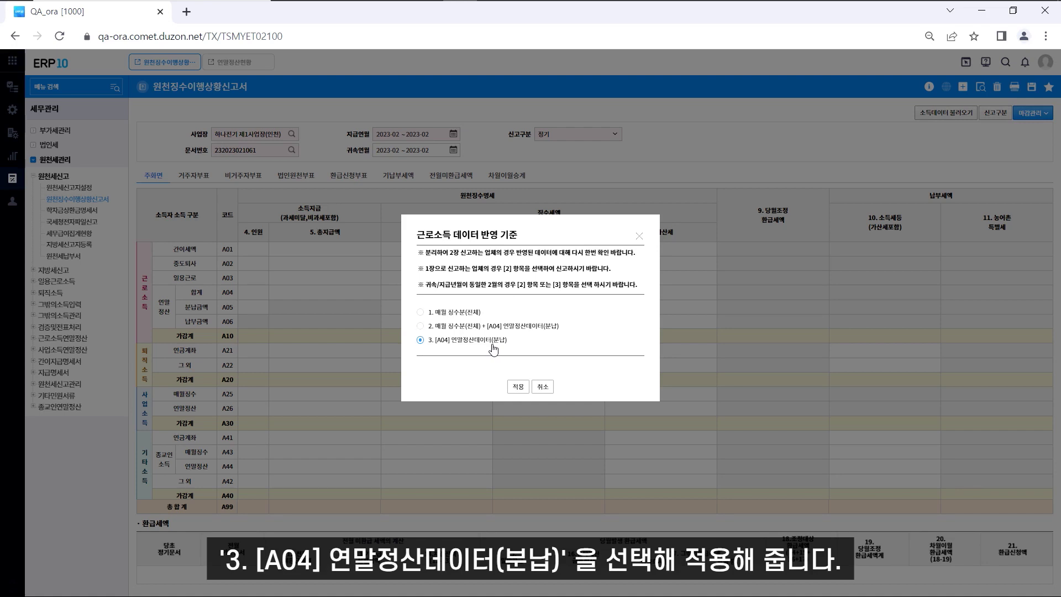
click(519, 387)
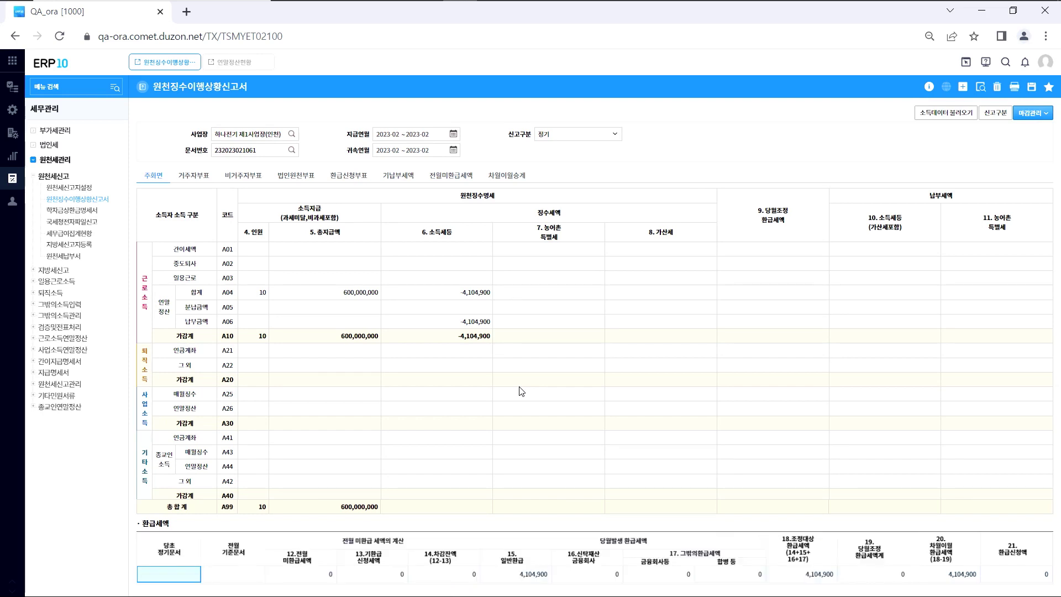
Compare the A04 income tax amount in the report with the employees' 차감징수세액 소득세 column in 연말정산현황
click(436, 292)
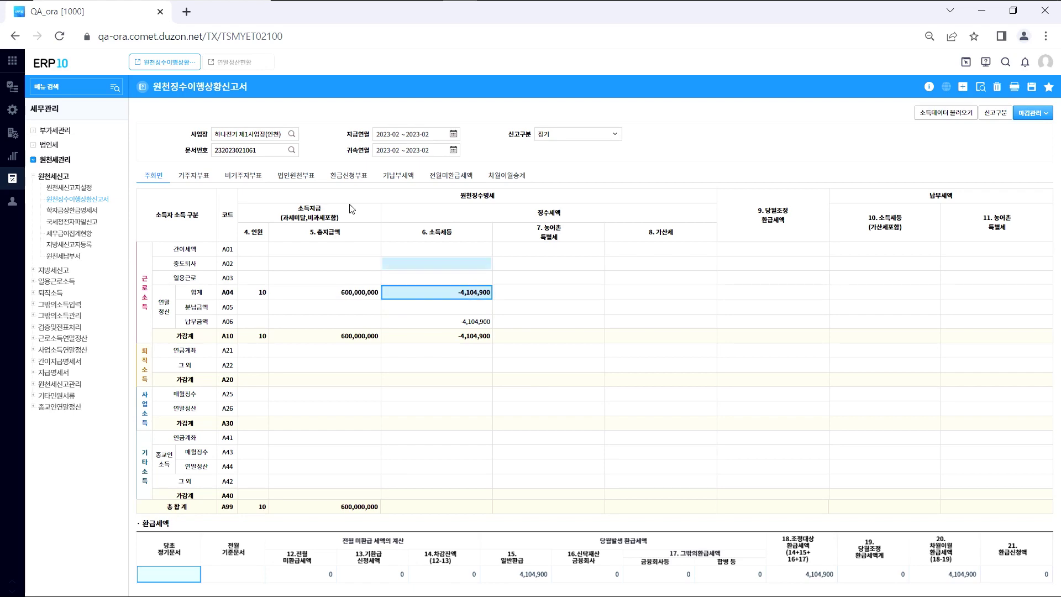
click(235, 65)
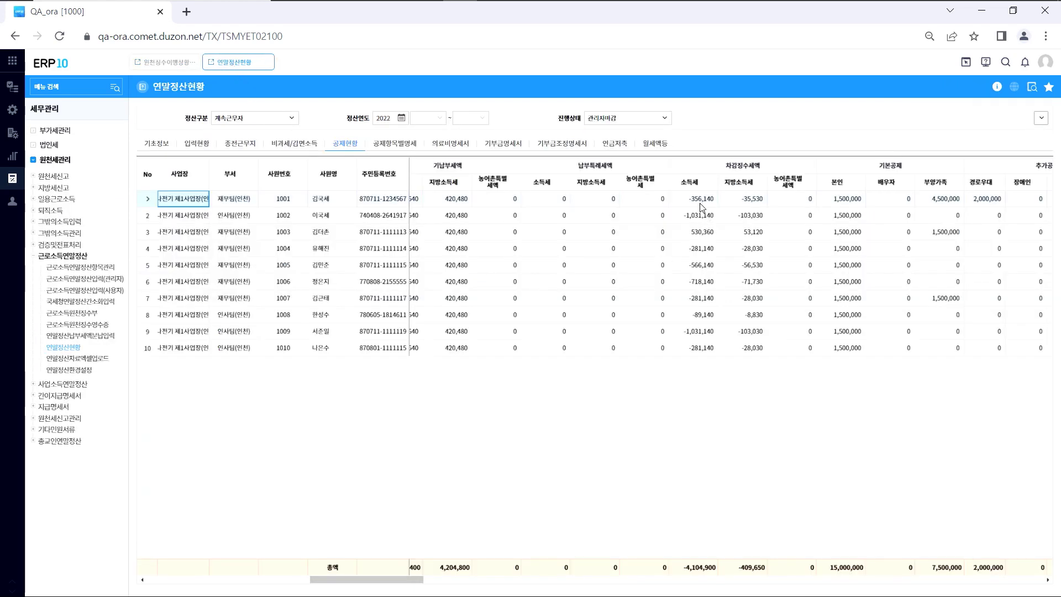
drag(700, 202, 698, 349)
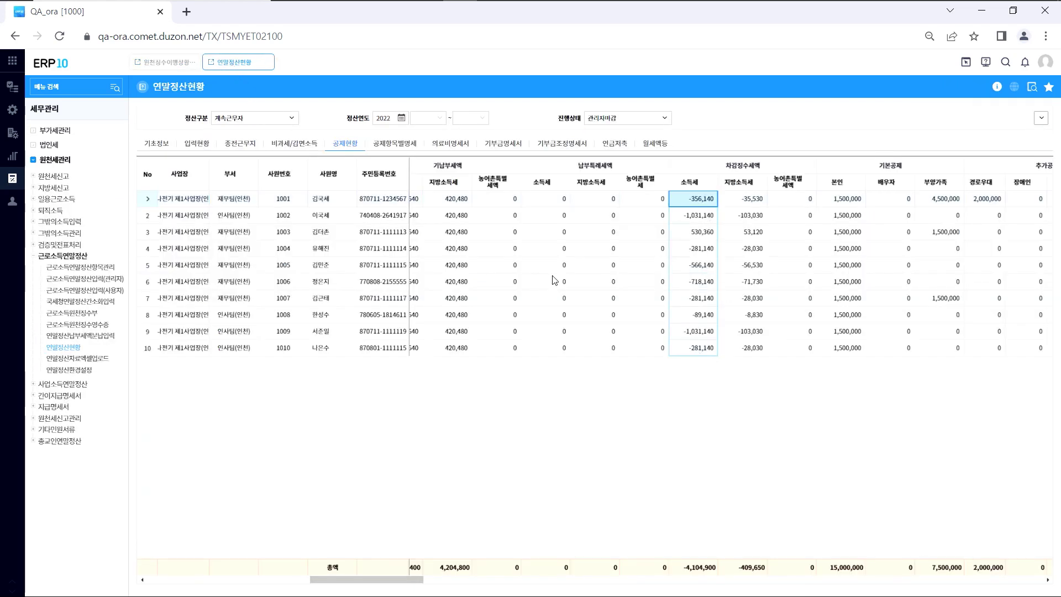
click(166, 64)
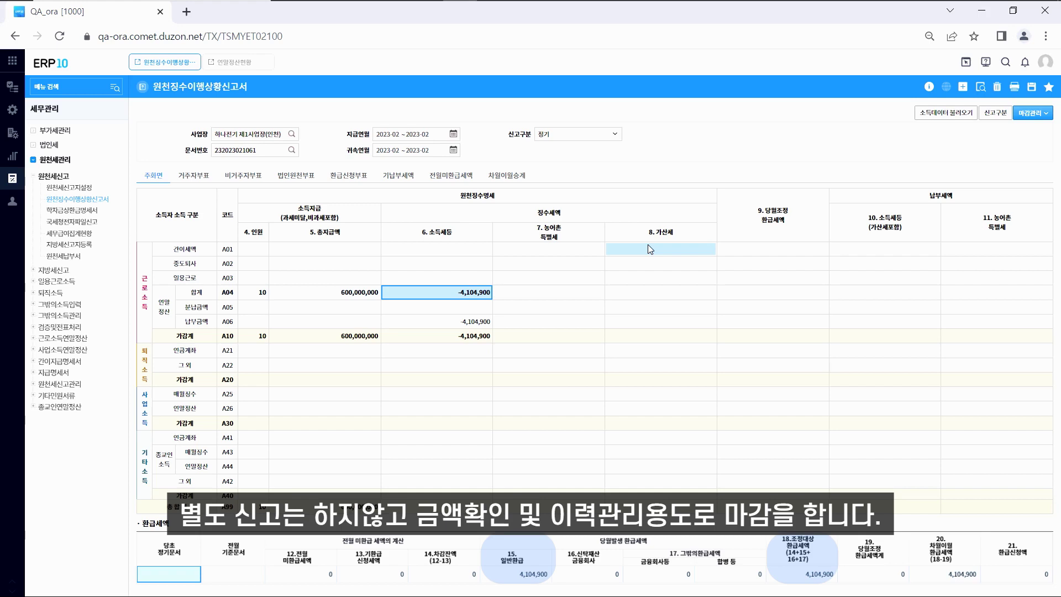
Close the 원천징수이행상황신고서 for attribution month 2023-02 and decline the 국세청전자신고
click(1031, 113)
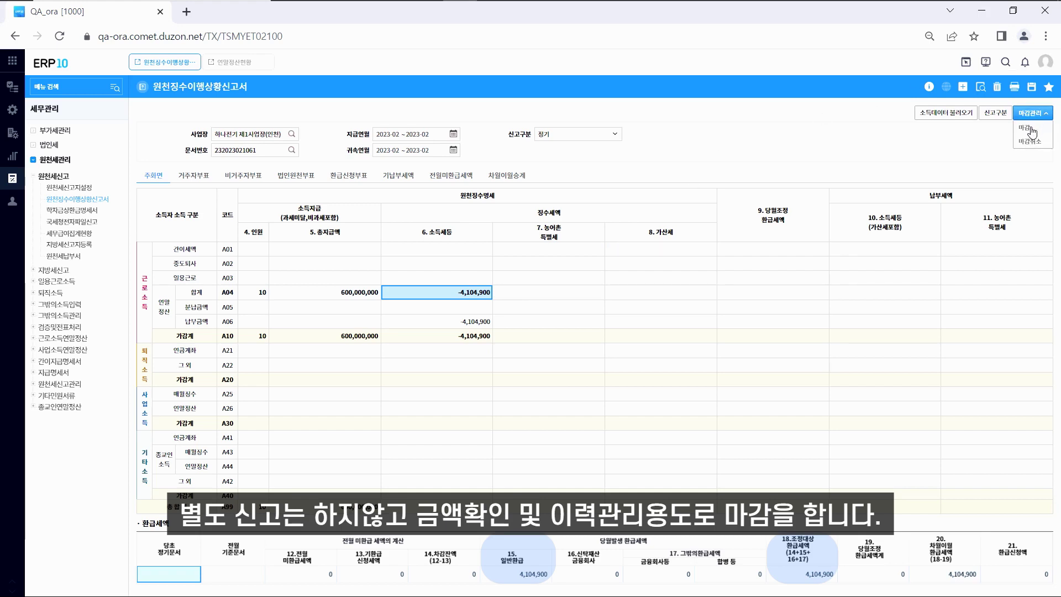
click(1030, 129)
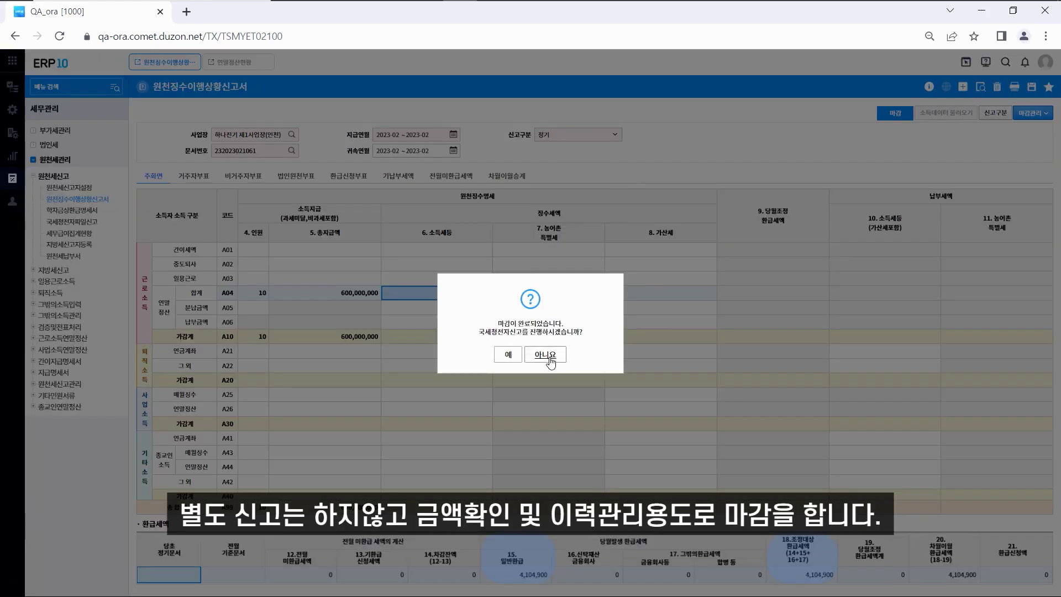
click(545, 356)
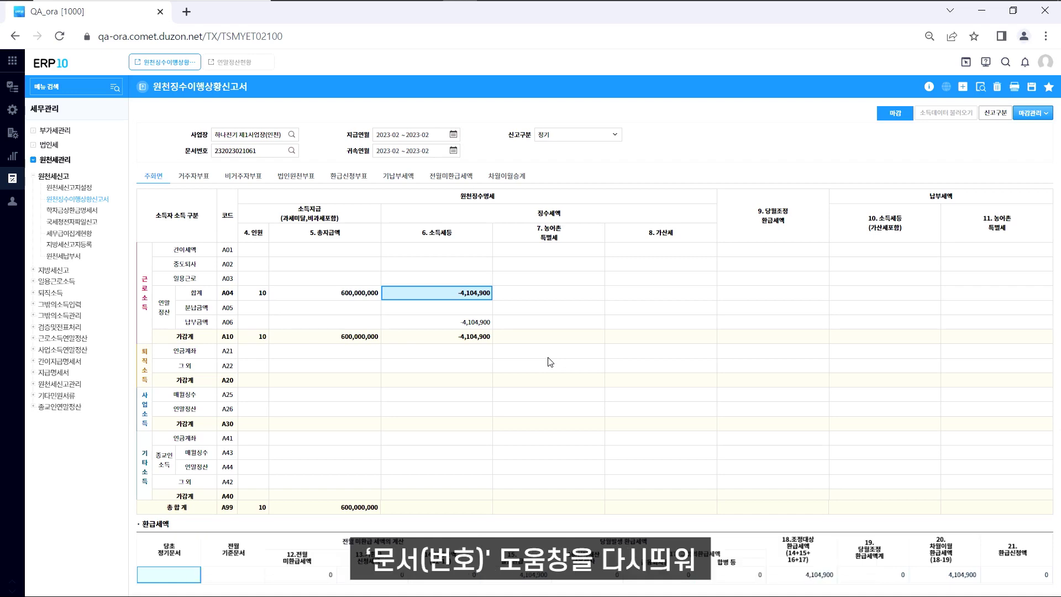
Apply the report document with attribution month 2023-01 and payment month 2023-02, and load its income data
click(291, 153)
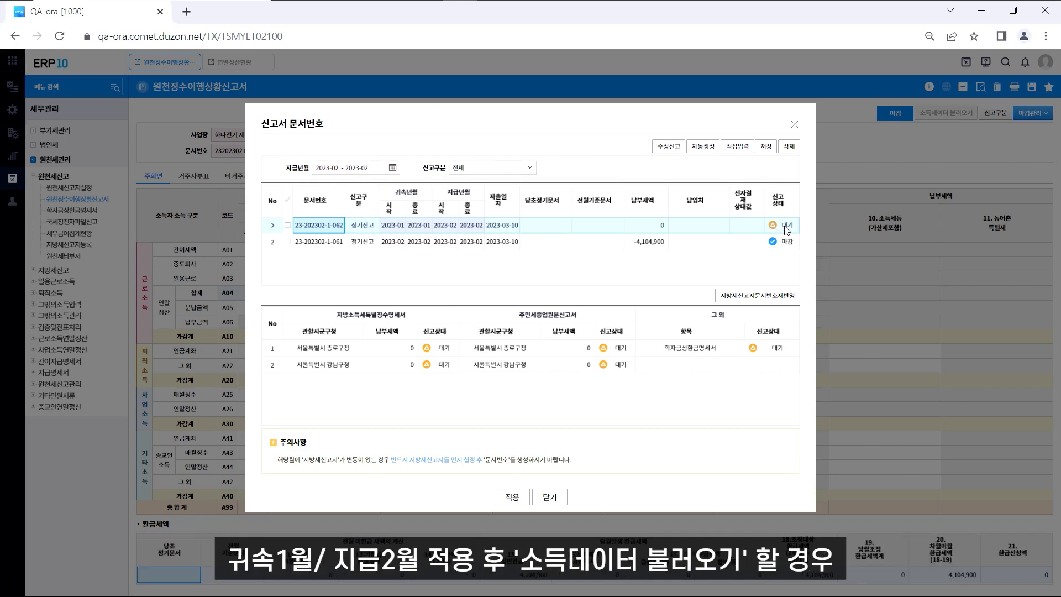
double_click(297, 231)
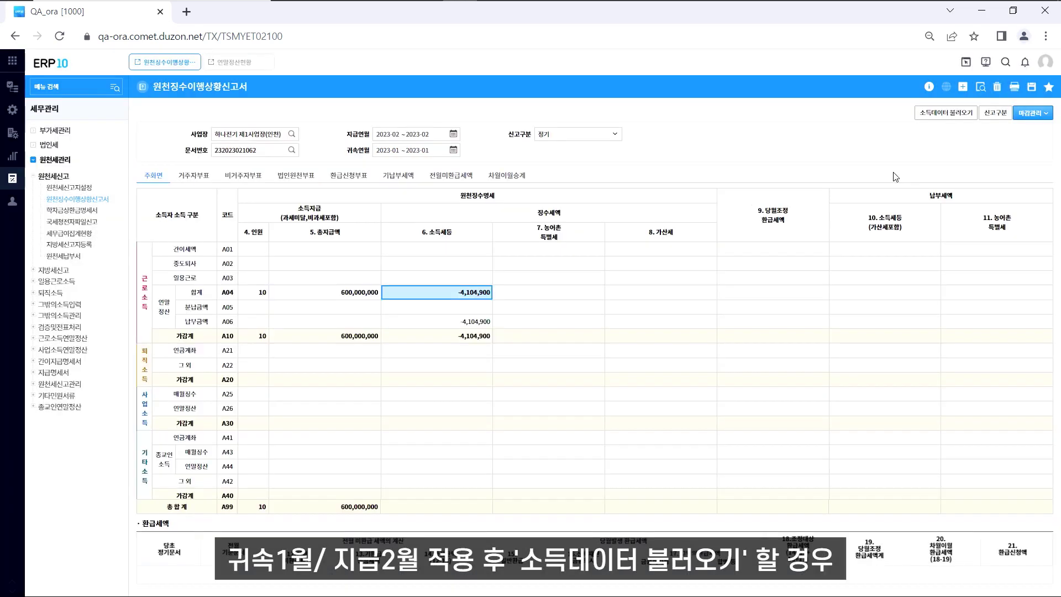
click(947, 114)
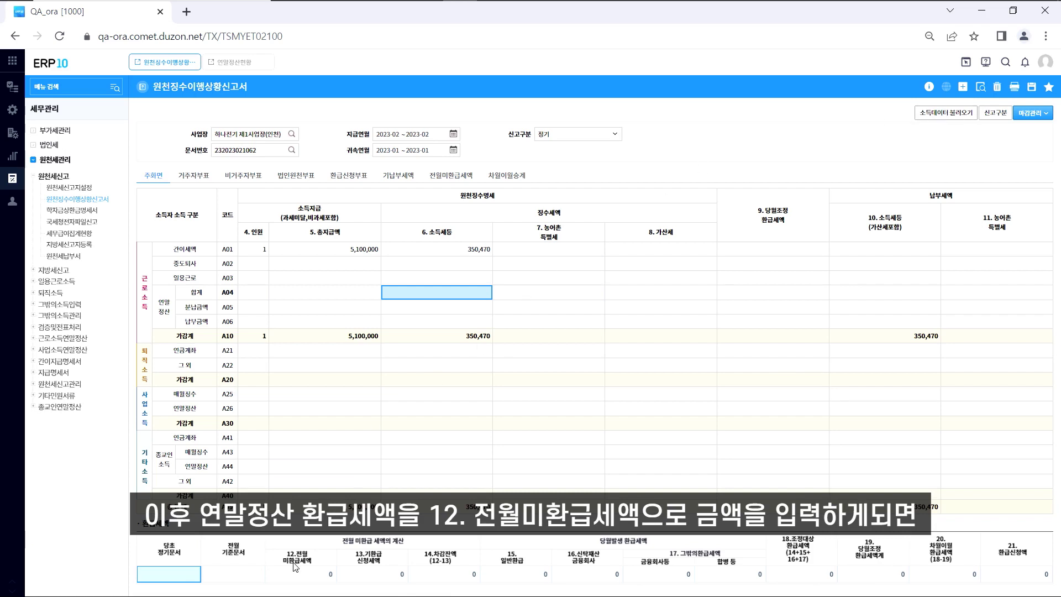
Enter 4,104,900 as 12.전월미환급세액 in the 환급세액 section of the report
click(302, 578)
text(4104900)
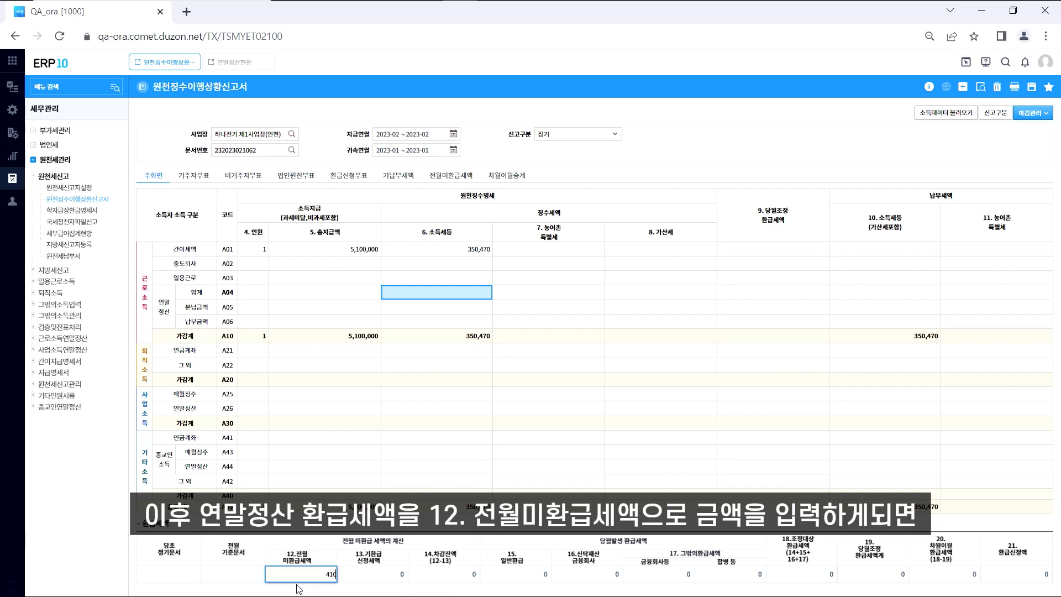
key(Return)
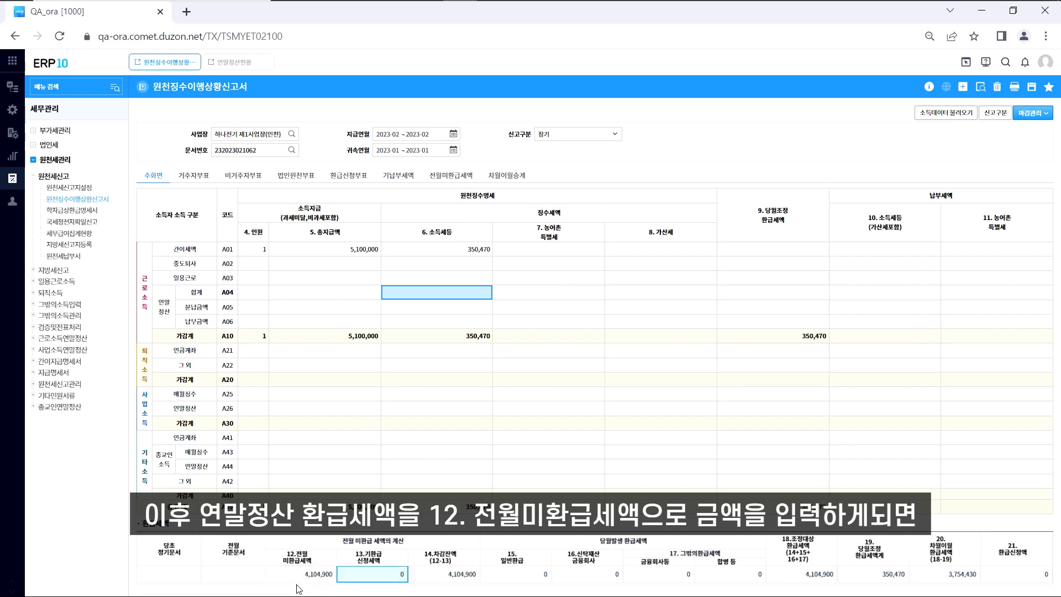
key(Return)
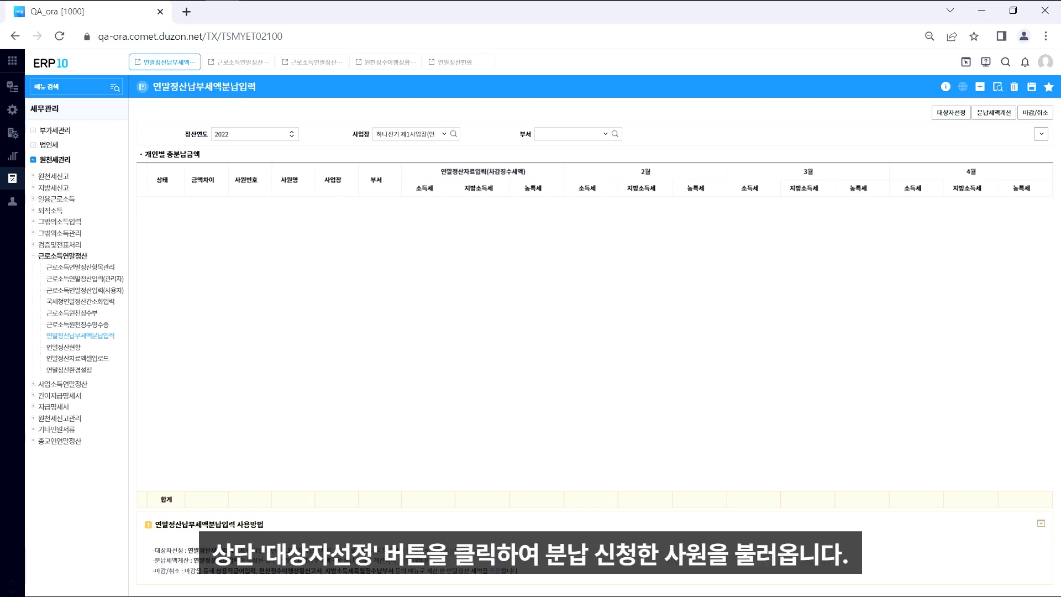
Bring the employee who applied for installments into 연말정산납부세액분납입력 for settlement year 2022 through 대상자선정
click(949, 113)
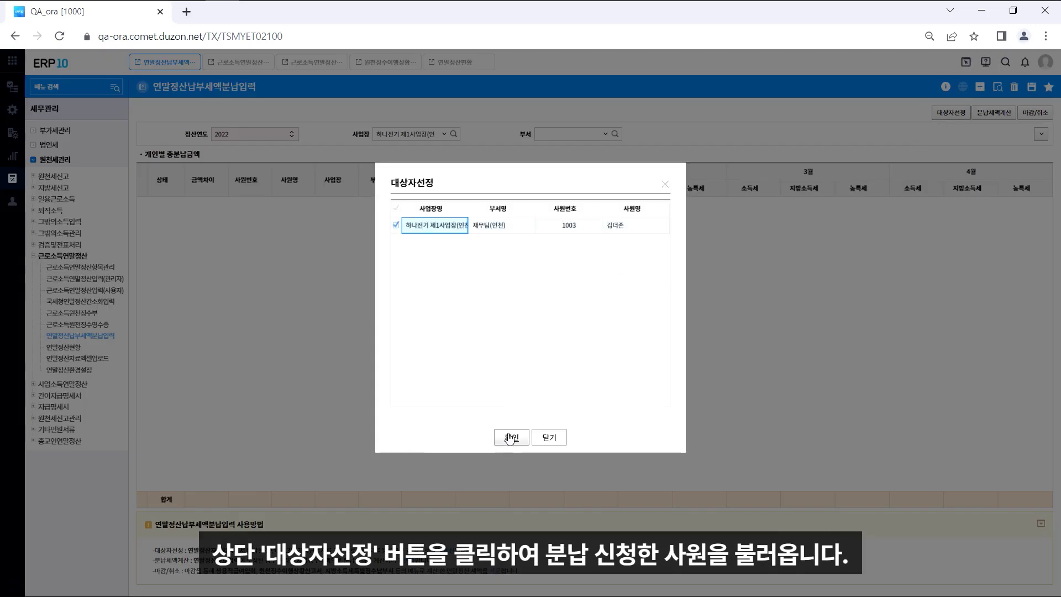
click(509, 438)
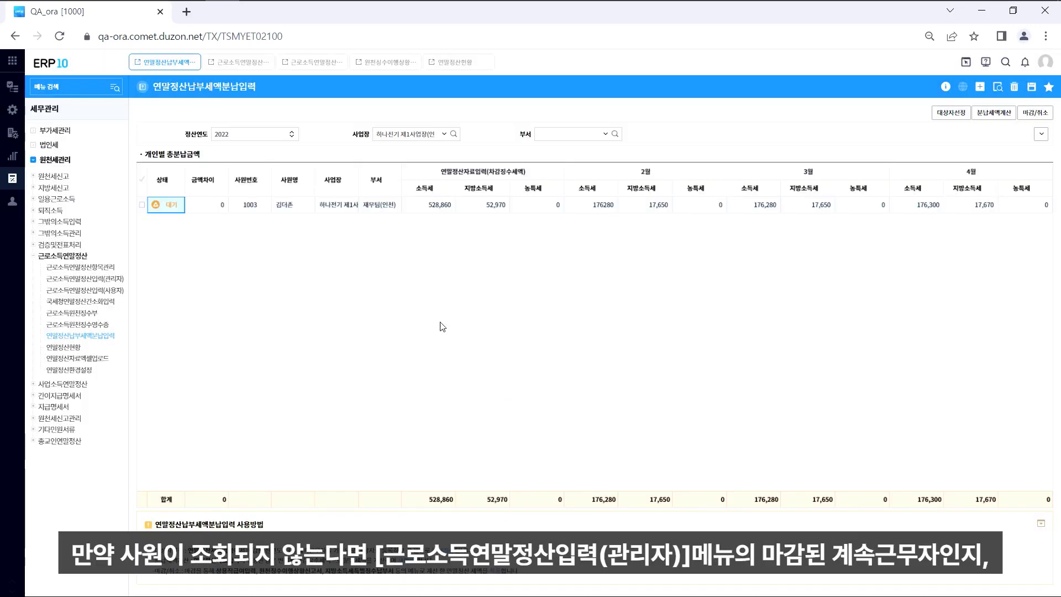
Check the installment employee's closing status, 분납신청 setting and 차감징수세액 in 근로소득연말정산입력(관리자)
click(250, 65)
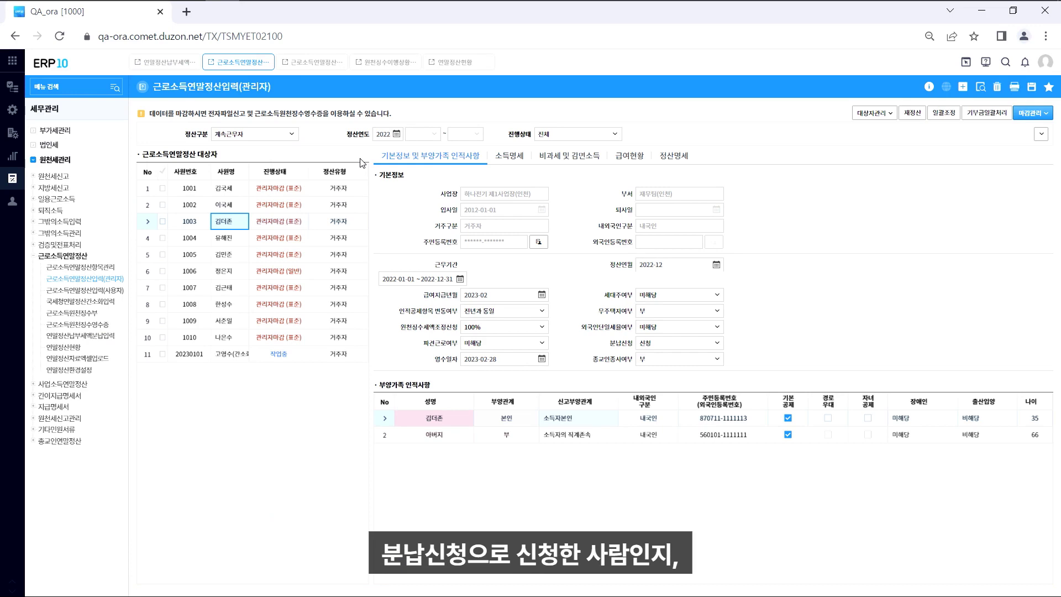
click(672, 157)
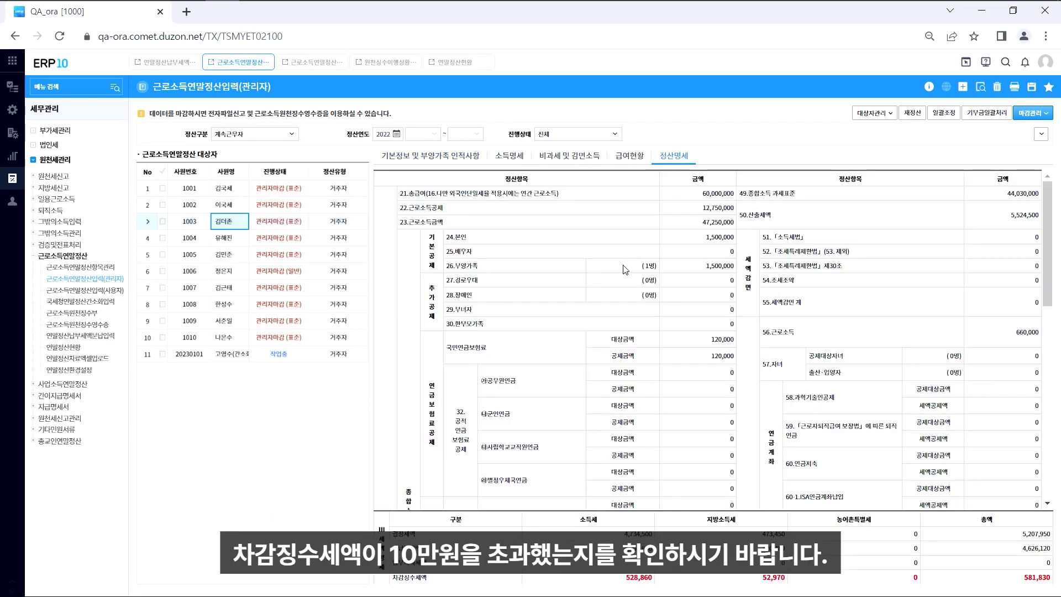
click(167, 63)
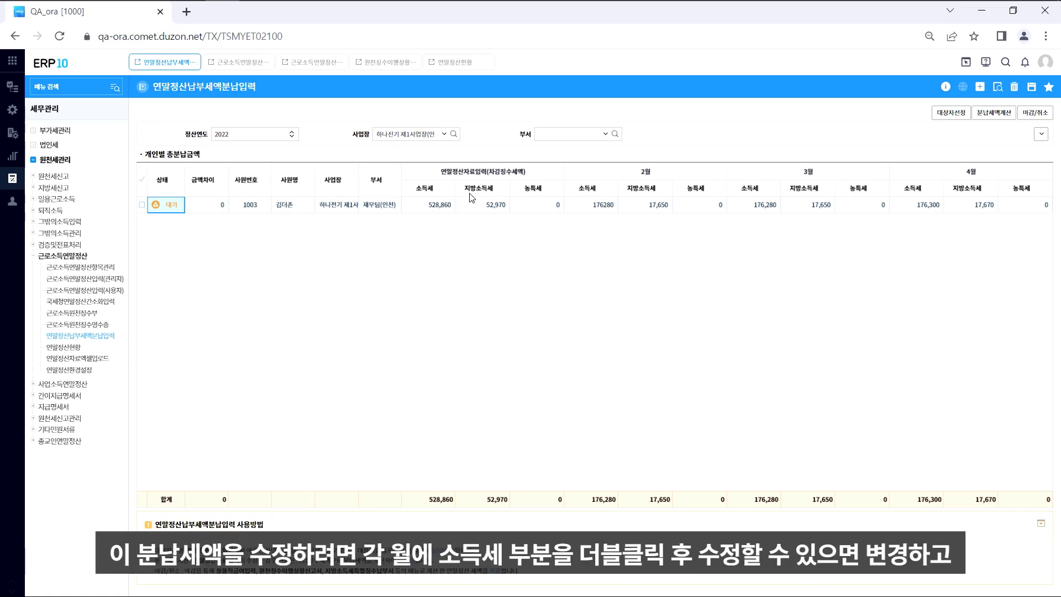
Set the installment employee's March 소득세 to 100,000 and check the 금액차이 amount
click(768, 208)
double_click(768, 208)
text(1000000)
key(Return)
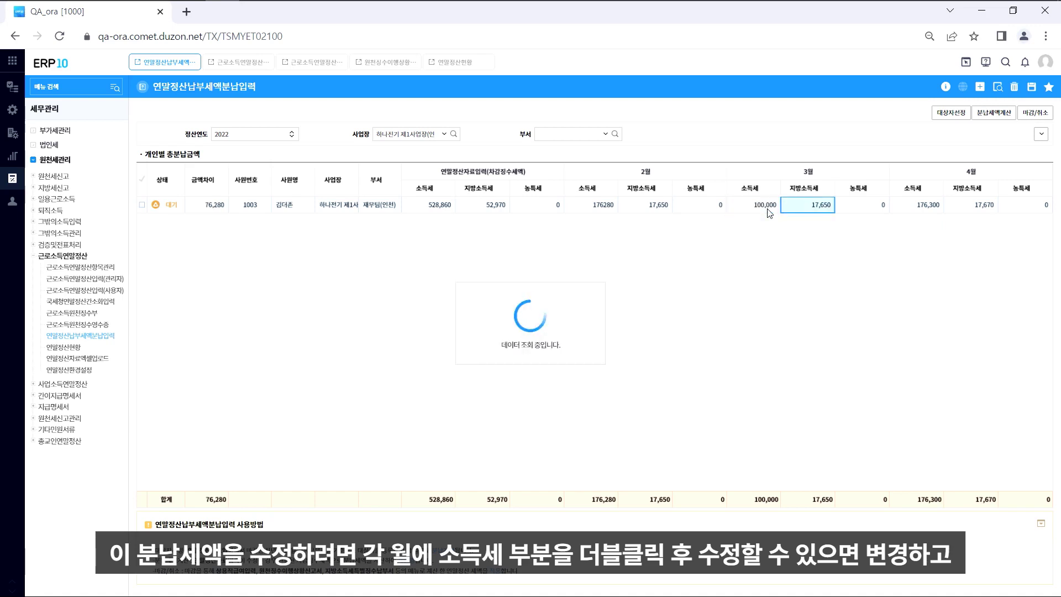
click(206, 206)
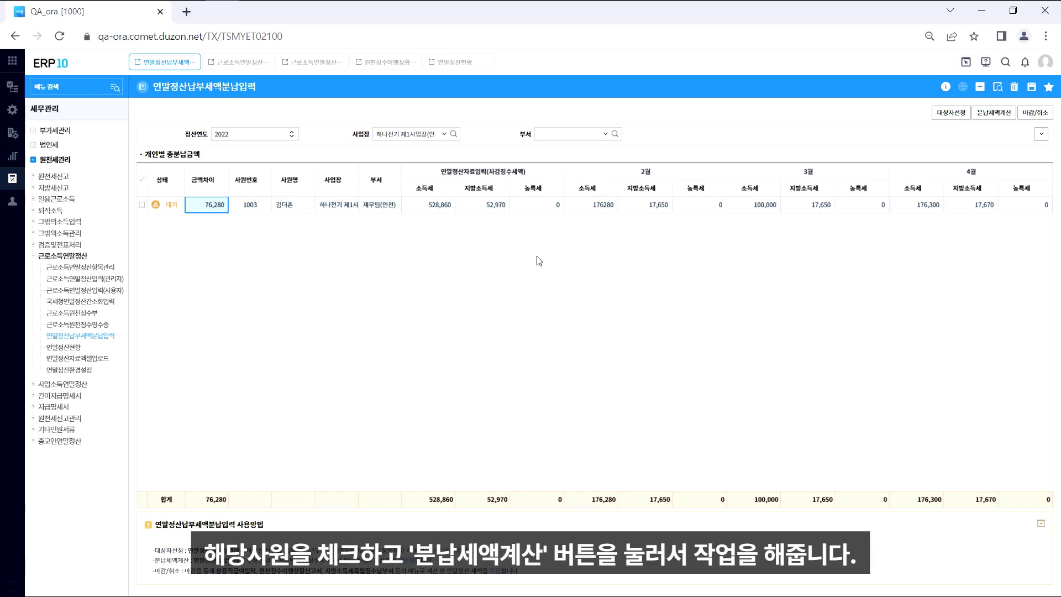
Select the installment employee and run 분납세액계산 to recalculate the monthly installment taxes
click(571, 206)
click(993, 113)
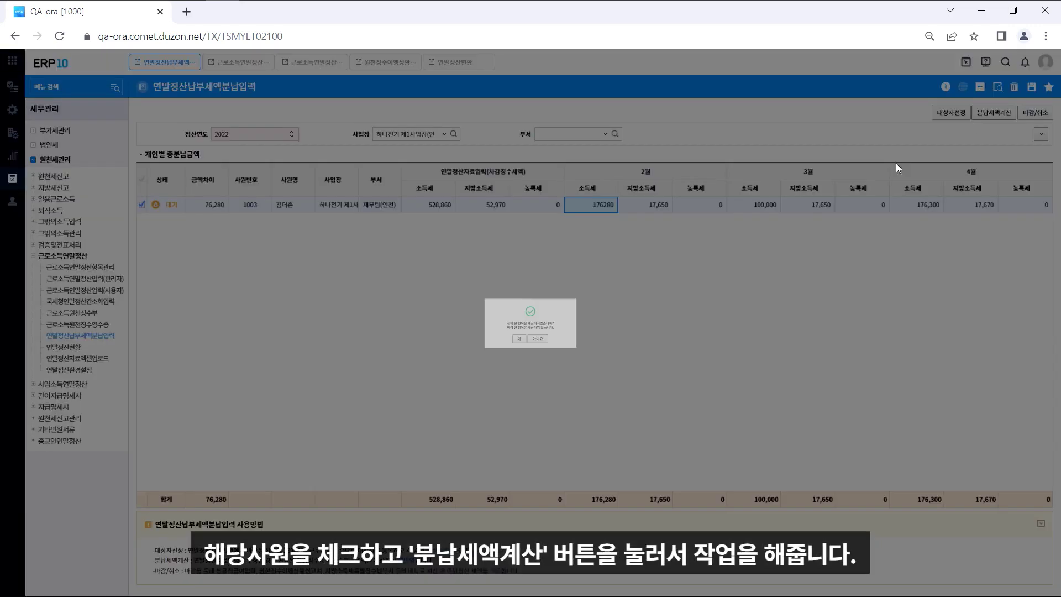
click(512, 357)
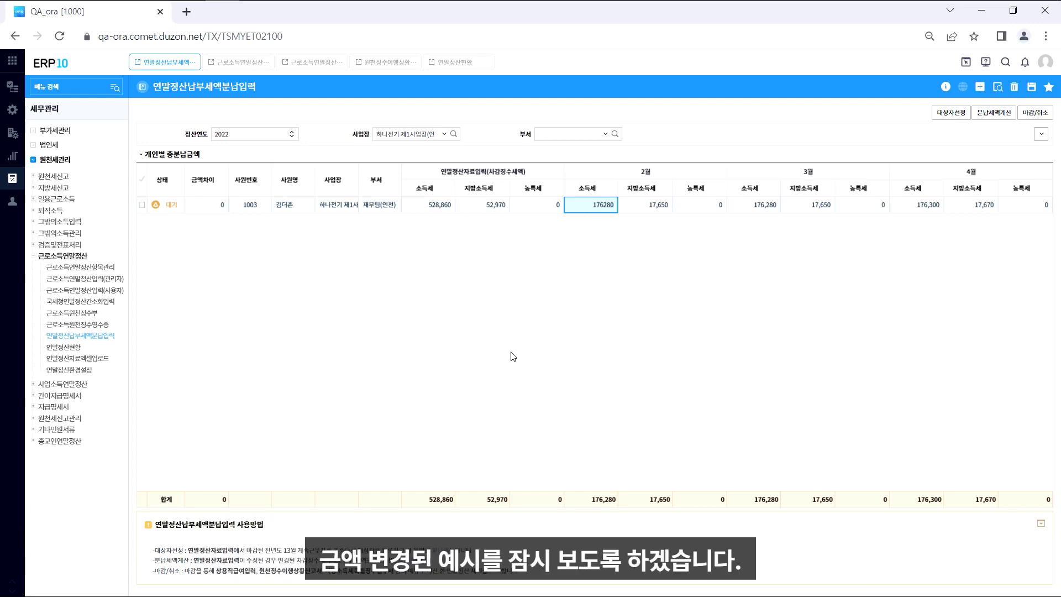
Cancel the closing of the installment employee's settlement in 근로소득연말정산입력(관리자)
click(242, 62)
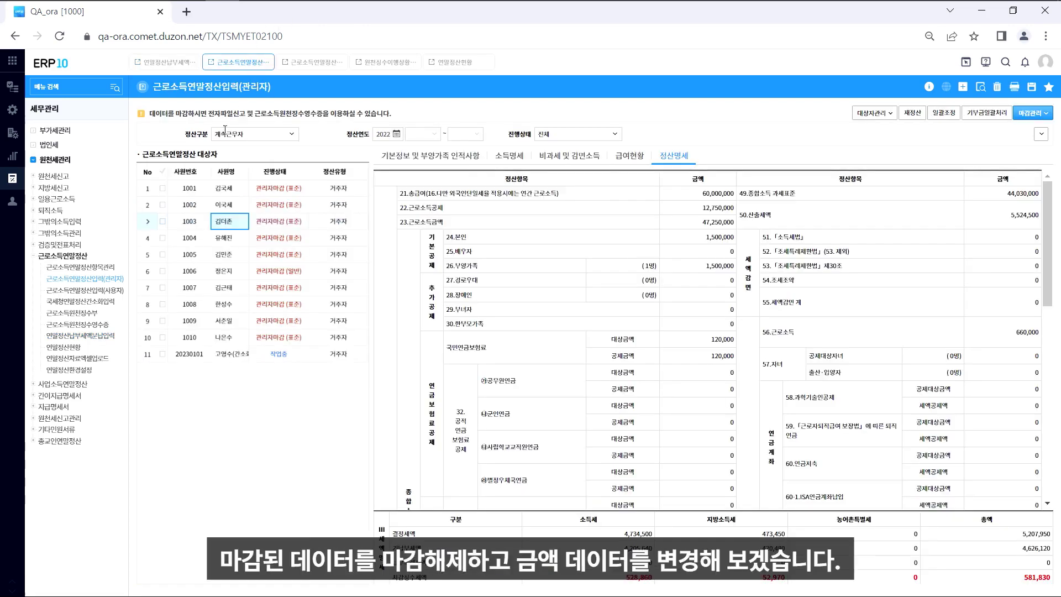
click(162, 221)
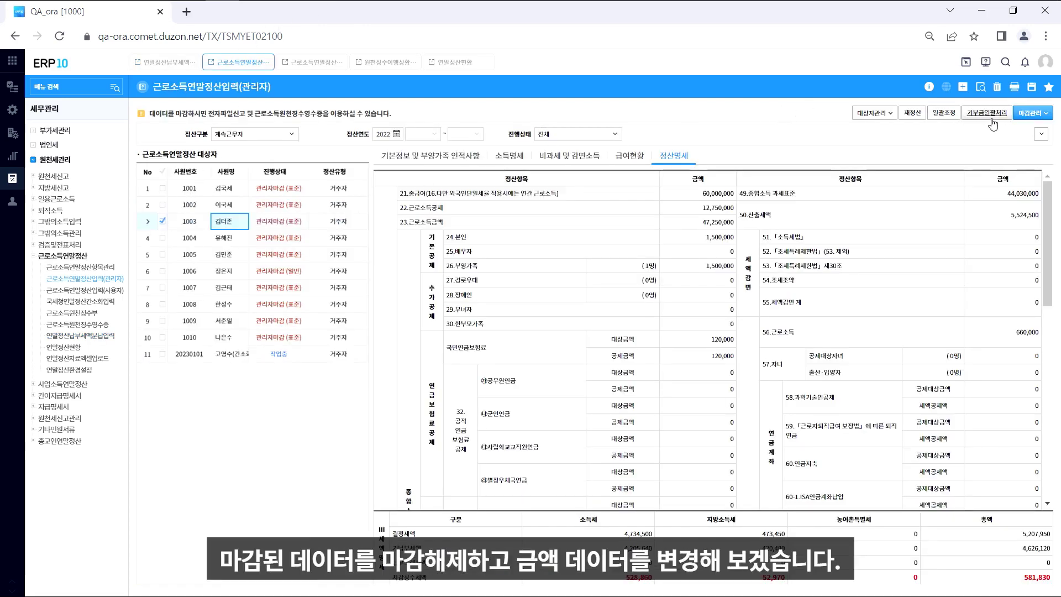
click(1031, 112)
click(1028, 142)
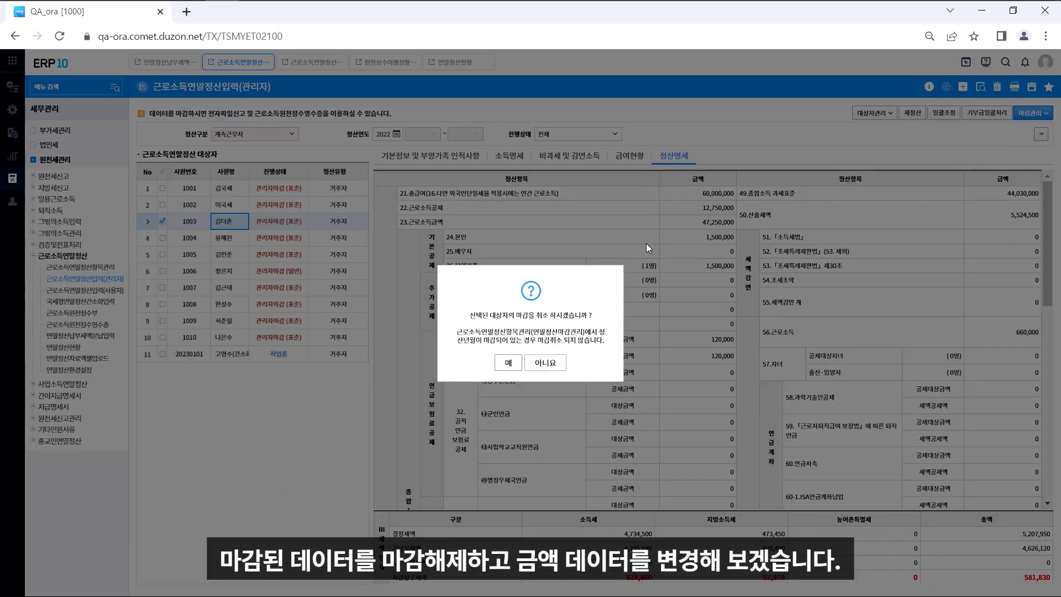
click(508, 362)
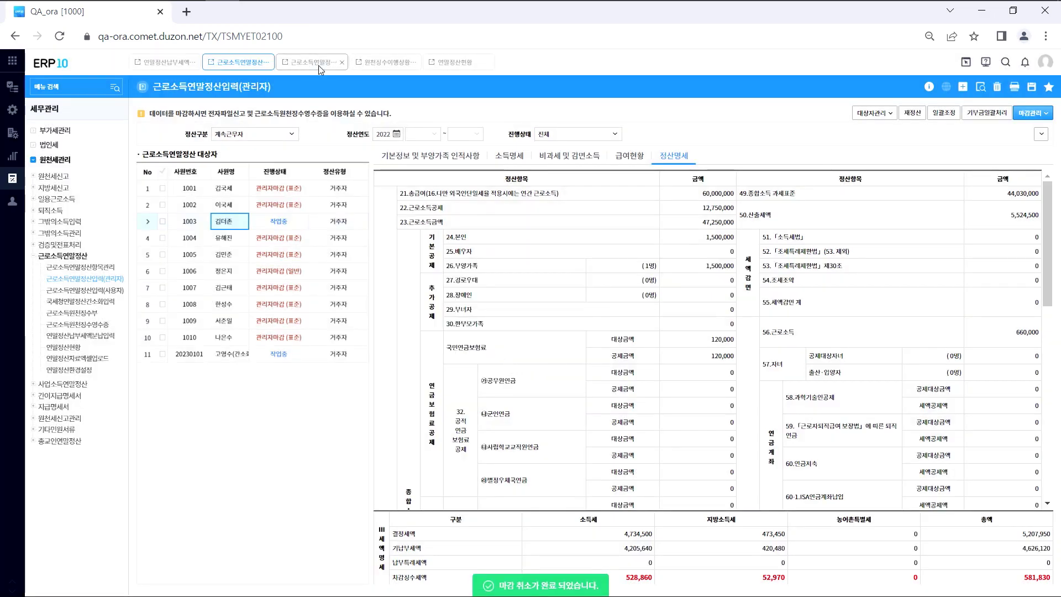
Set the employee's 우리사주조합출연금 to 90,000 in the income deductions of 근로소득연말정산입력(사용자) and save it
click(313, 62)
click(980, 87)
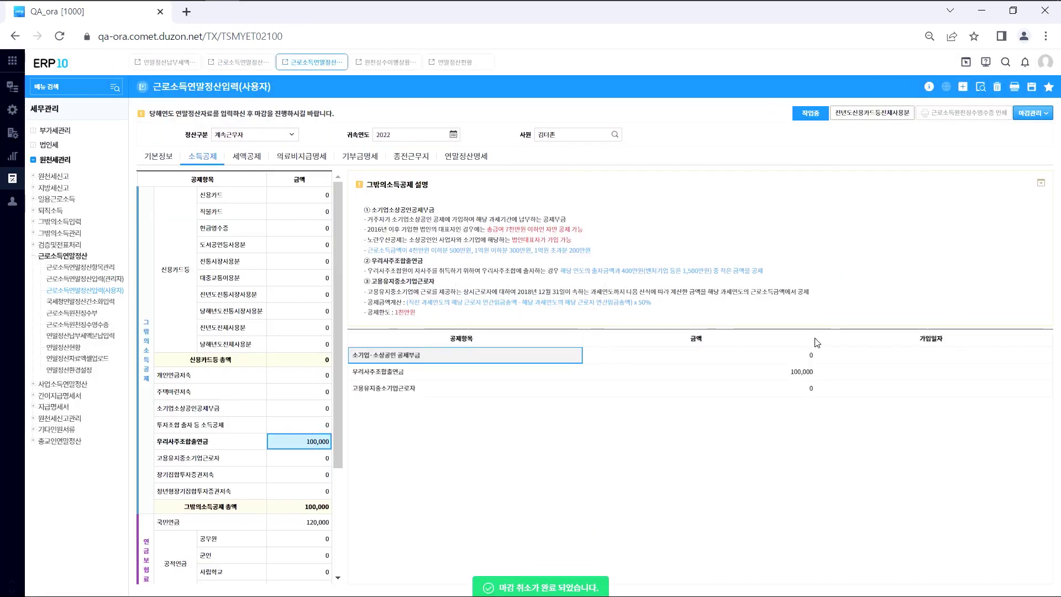
click(806, 371)
key(BackSpace)
text(90000)
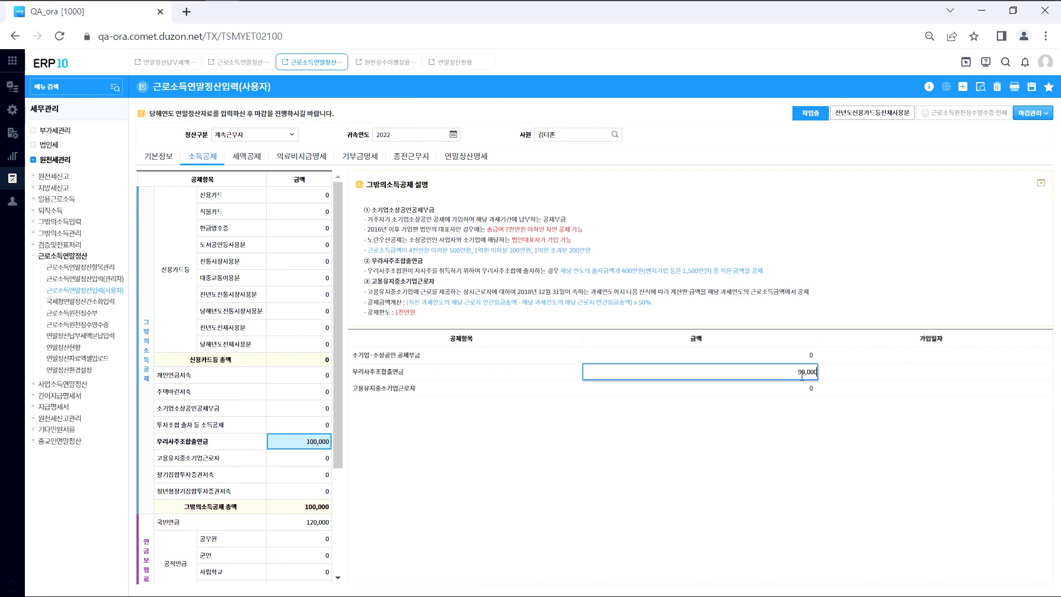
key(Return)
key(Return)
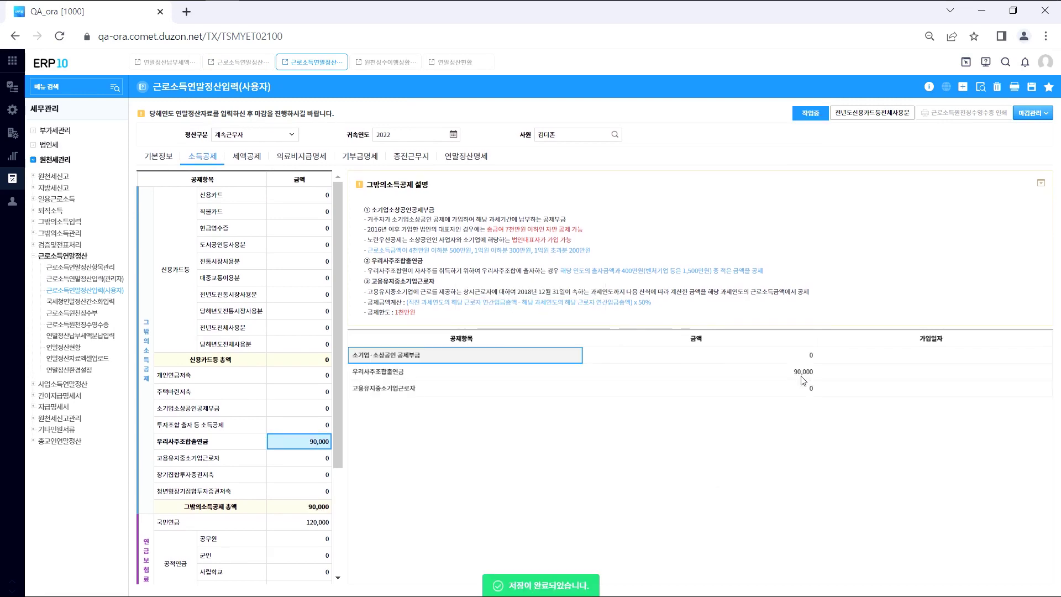
Calculate the employee's settlement in 근로소득연말정산입력(사용자) and close it with 표준공제 applied
click(1029, 113)
click(1028, 132)
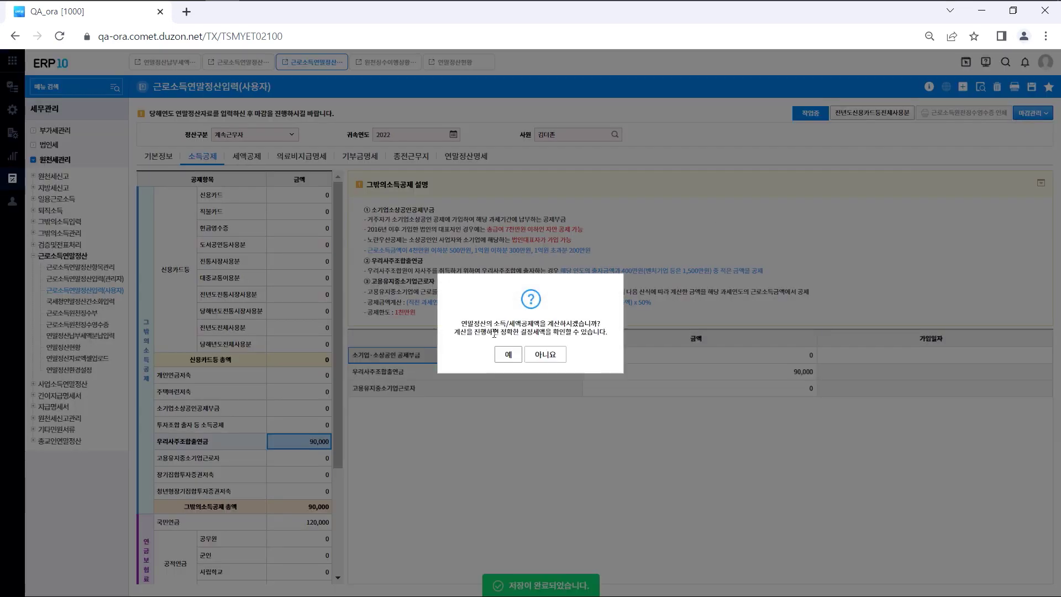
click(507, 355)
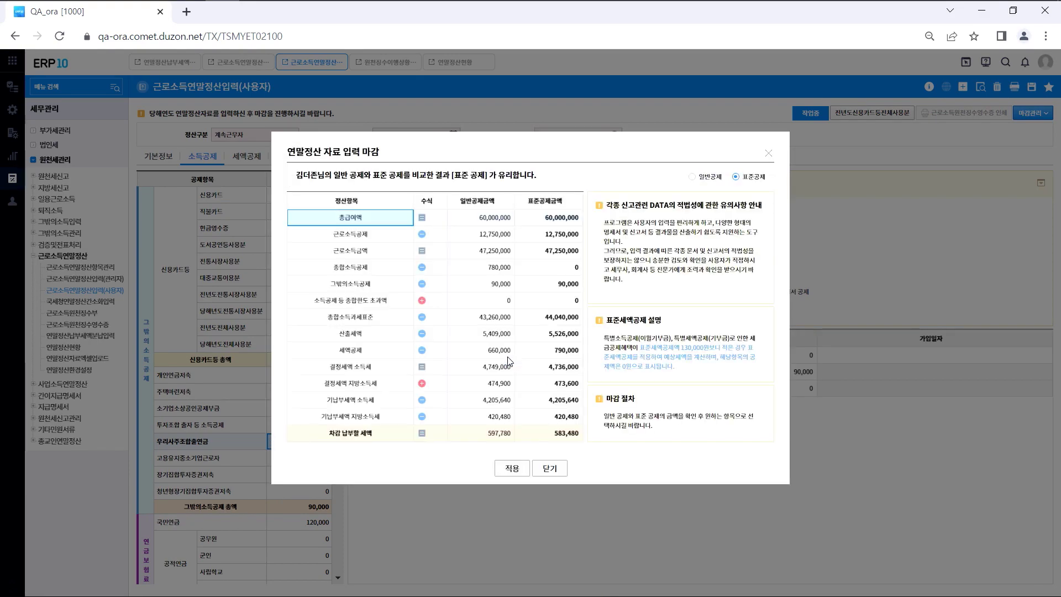
click(520, 469)
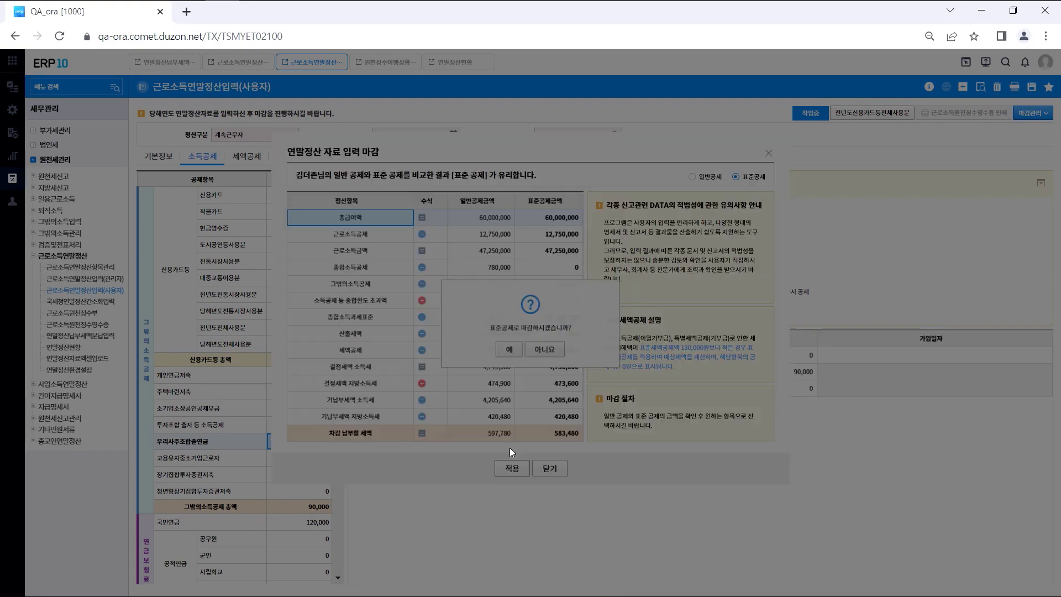
click(508, 354)
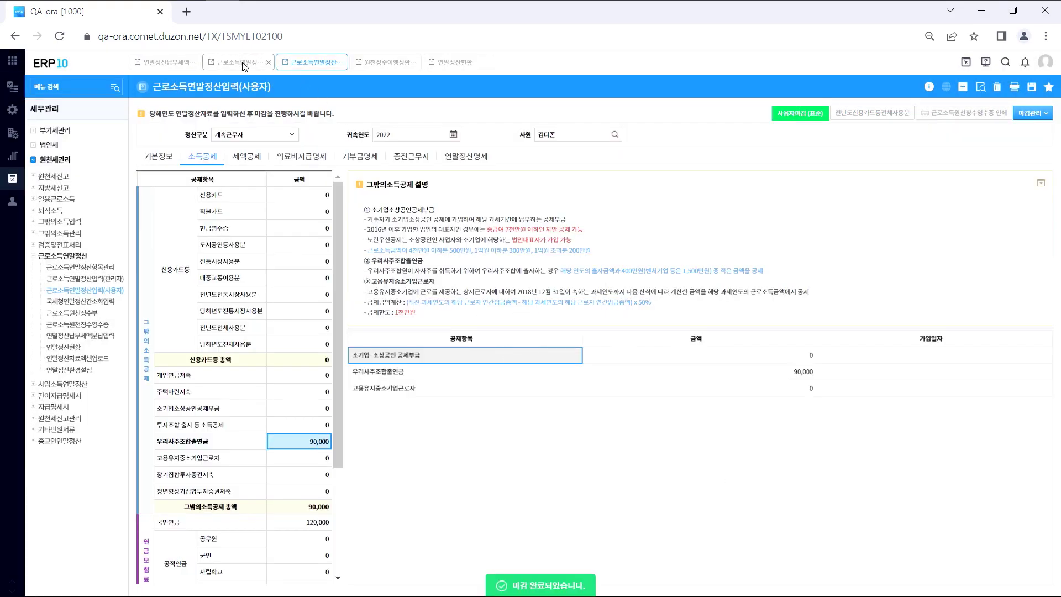
Close the installment employee's settlement in 근로소득연말정산입력(관리자)
click(237, 62)
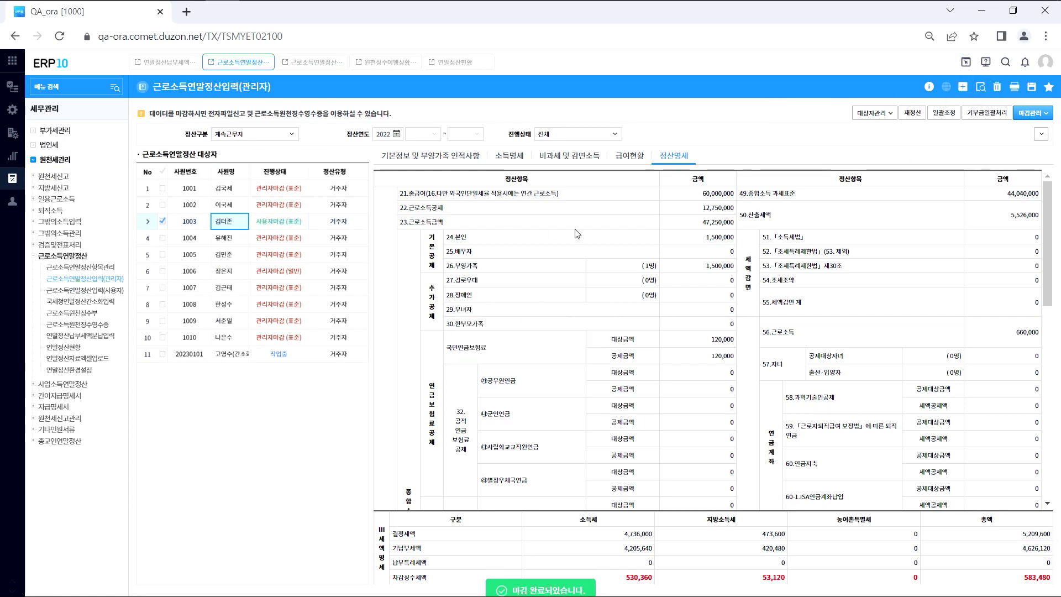
click(1031, 113)
click(1027, 128)
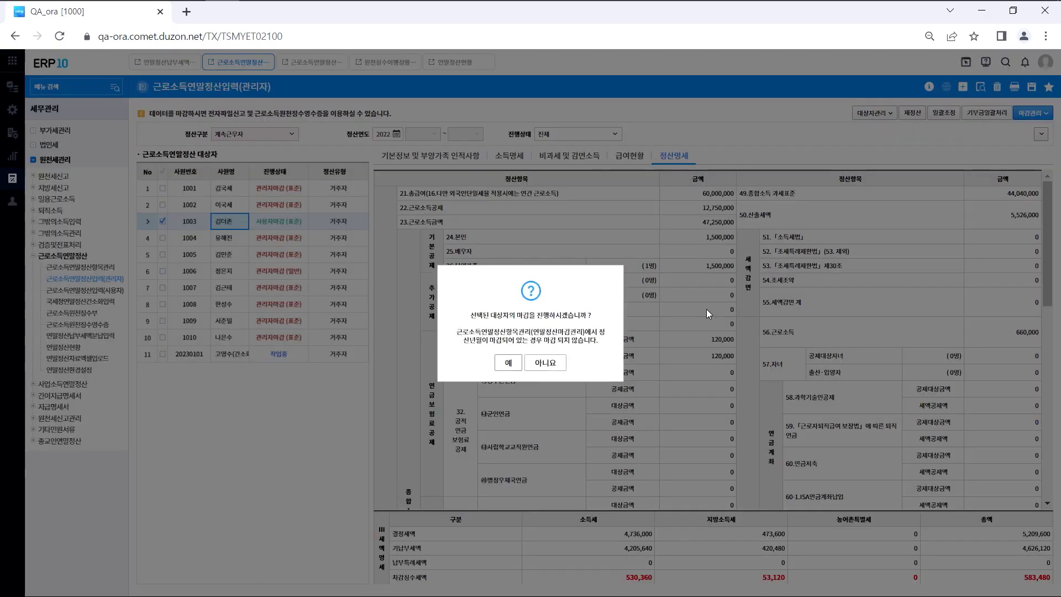
click(509, 363)
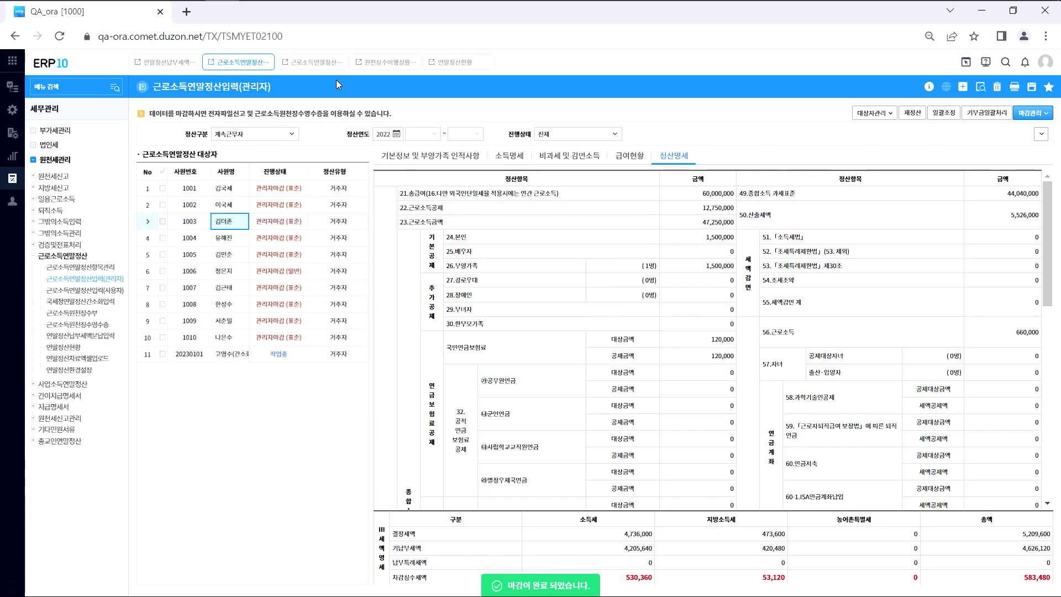
Reload 연말정산납부세액분납입력, check the employee's 금액차이, and recalculate the monthly installments with 분납세액계산
click(166, 62)
click(998, 87)
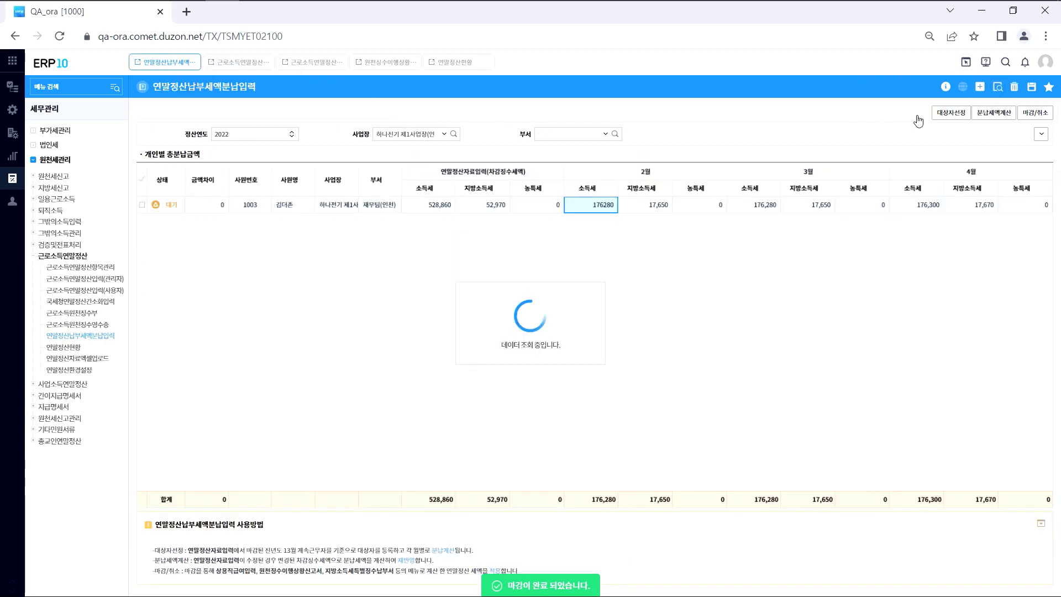
click(215, 208)
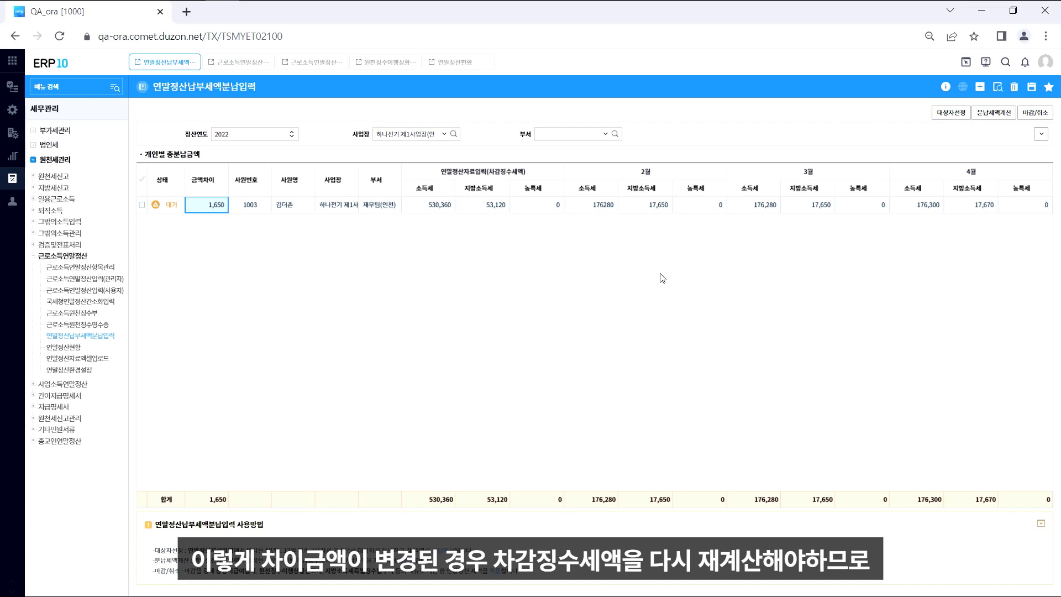
key(space)
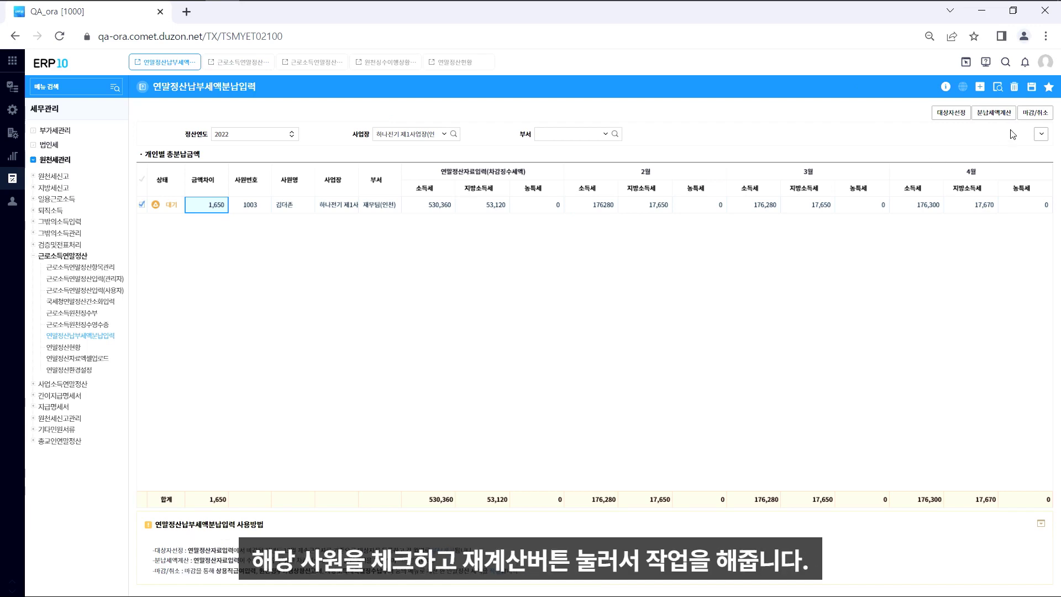
click(997, 113)
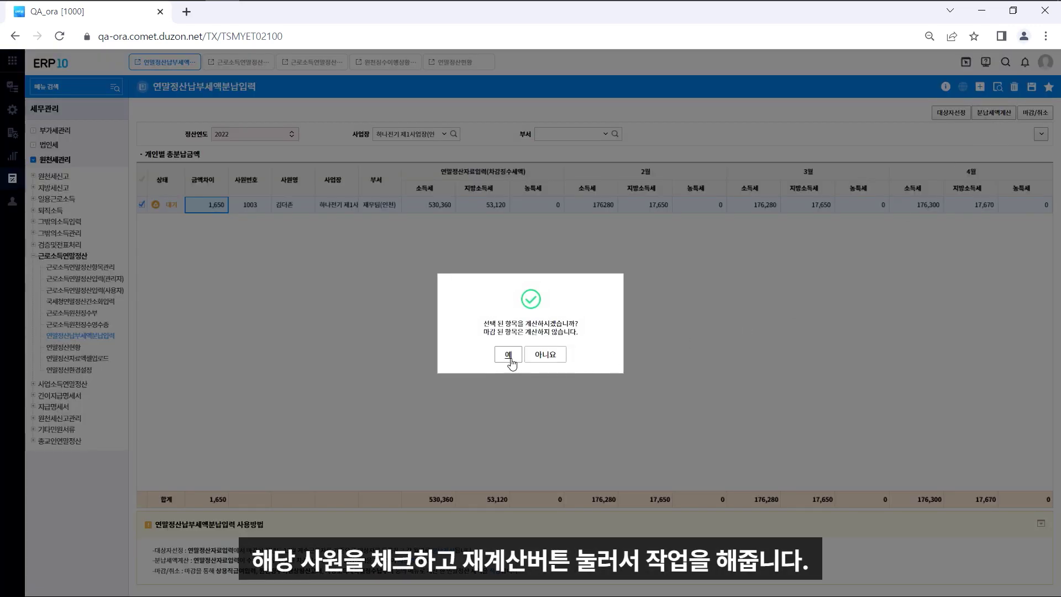
click(509, 358)
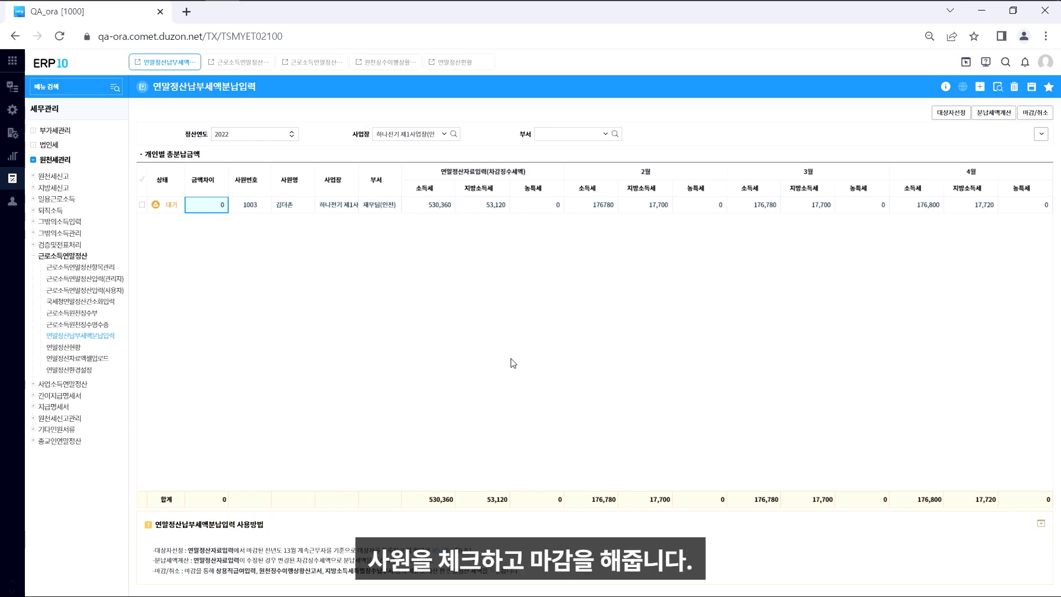
Select the installment employee in 연말정산납부세액분납입력 and close the installment entry with 마감/취소
click(760, 213)
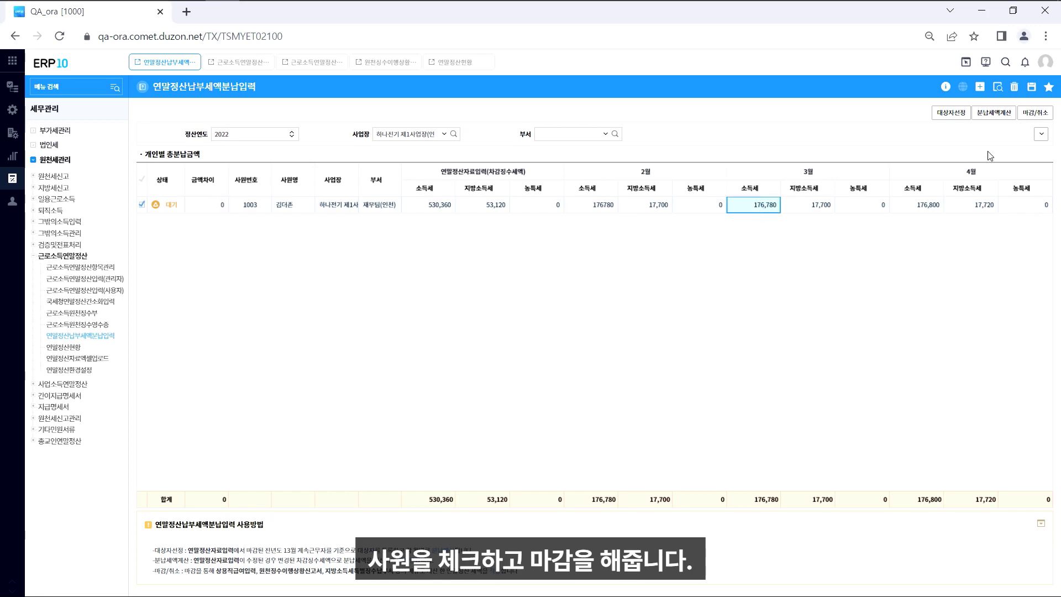
click(1041, 116)
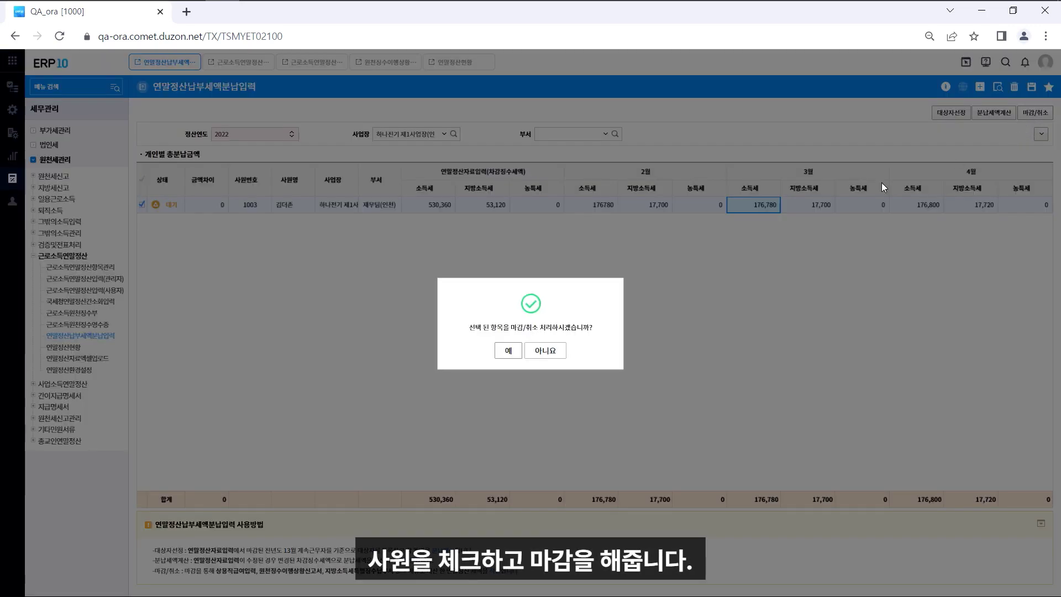
click(505, 353)
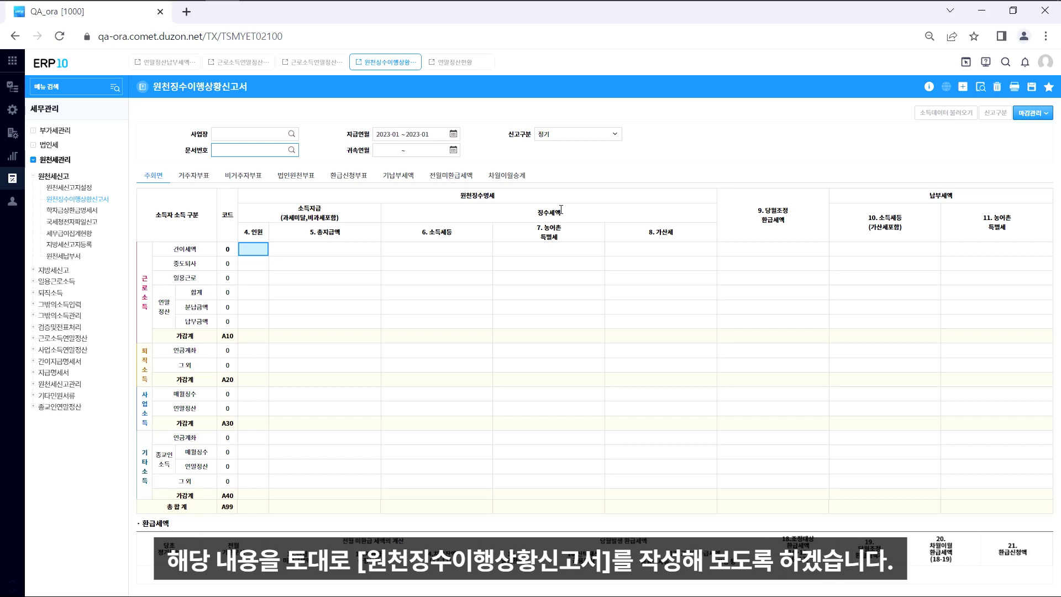
In 원천징수이행상황신고서, set 사업장 to 하나전기 제1사업장(인천) and 지급연월 to 2023-02, and bring up the 신고서 문서번호 window
click(292, 134)
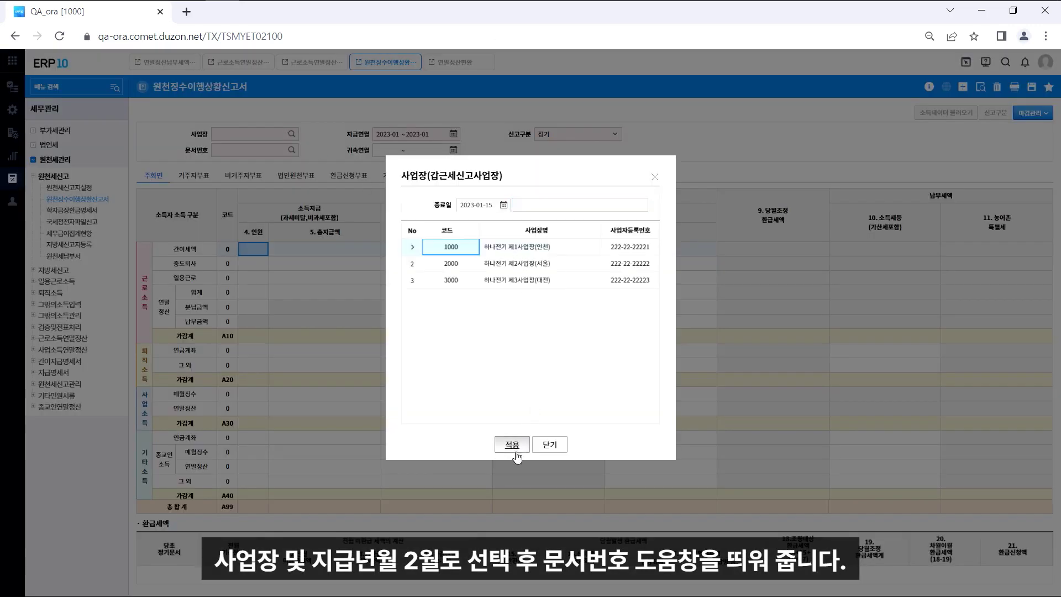
click(513, 449)
click(453, 133)
click(428, 169)
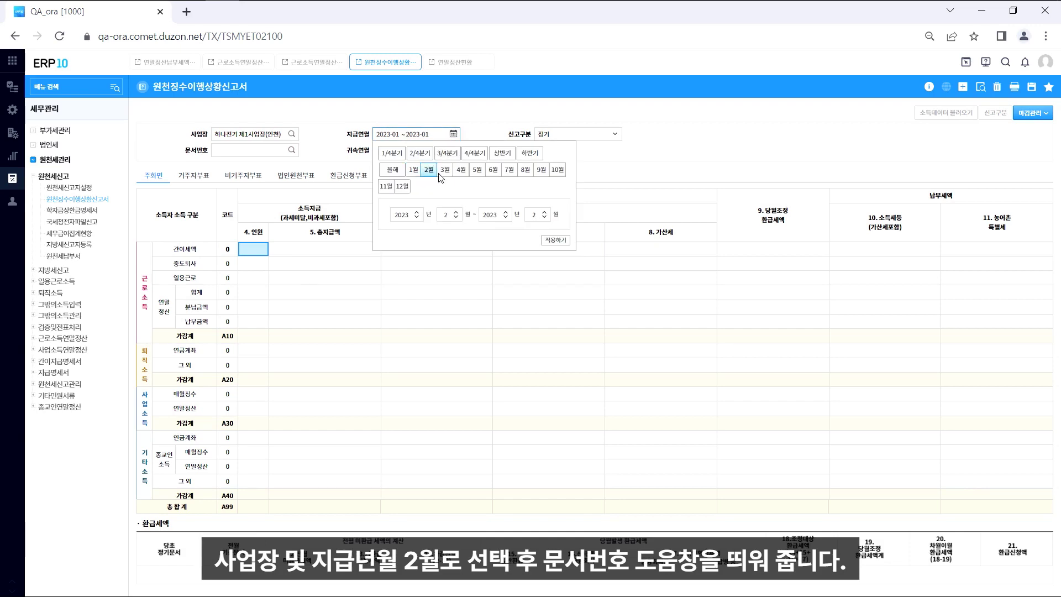
click(549, 241)
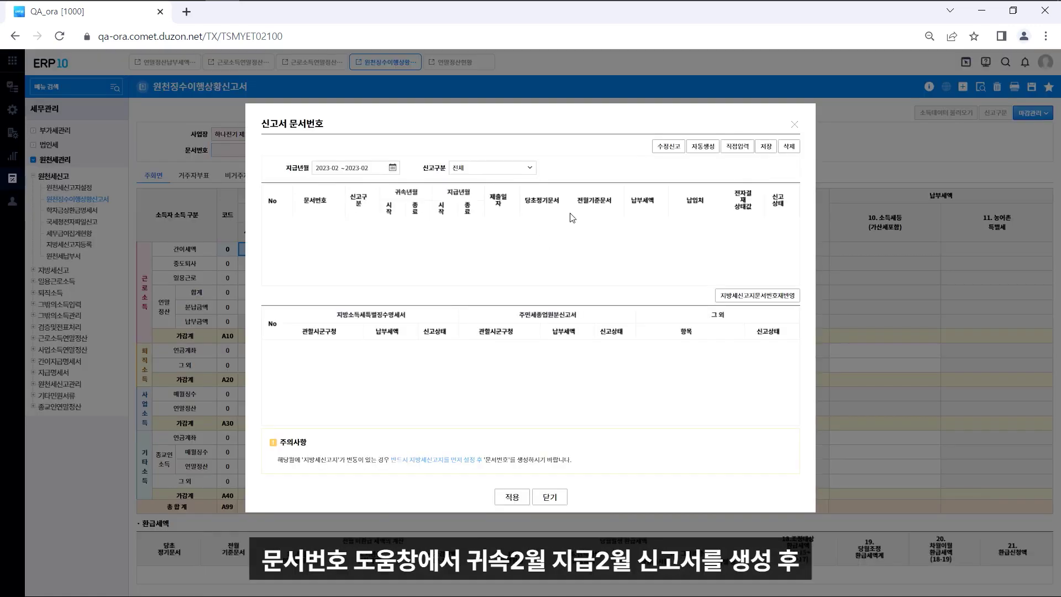
Auto-generate and apply the February 2023 report document, and load its income data with option 2, 매월 징수분(전체) + [A04] 연말정산데이터(분납)
click(703, 146)
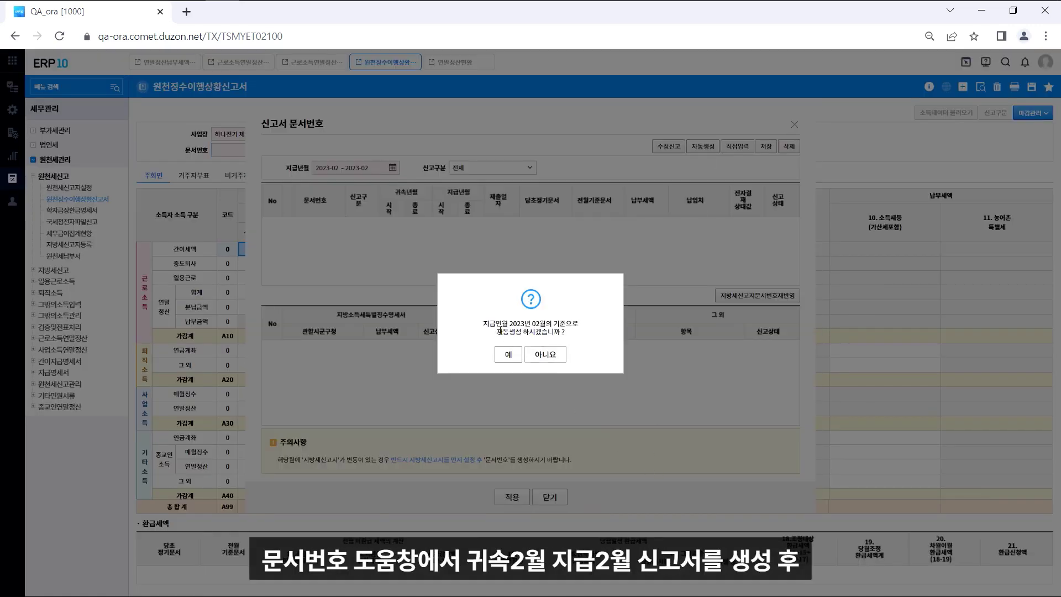
click(509, 354)
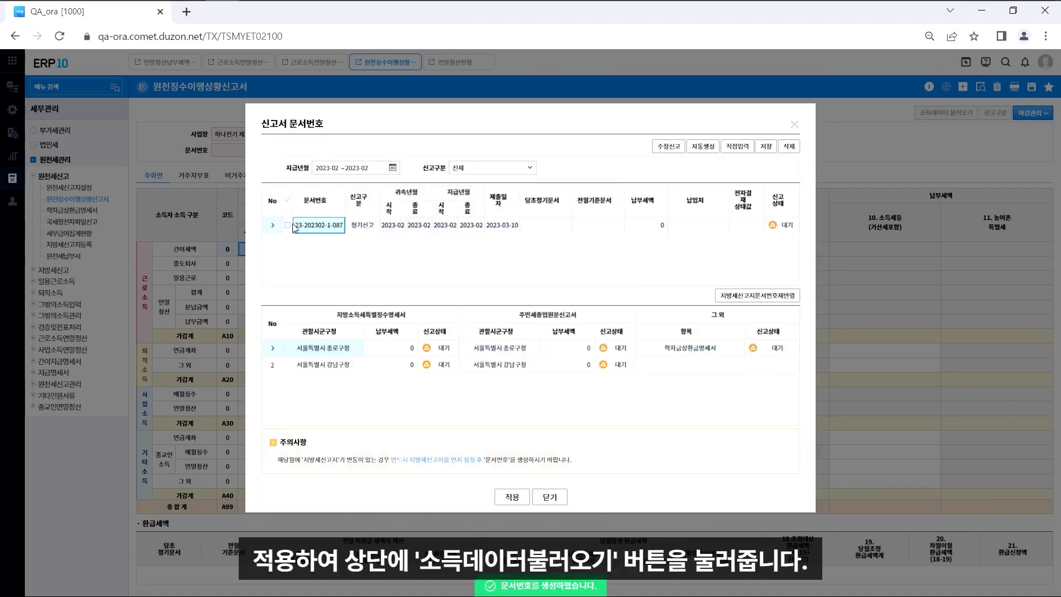
click(514, 499)
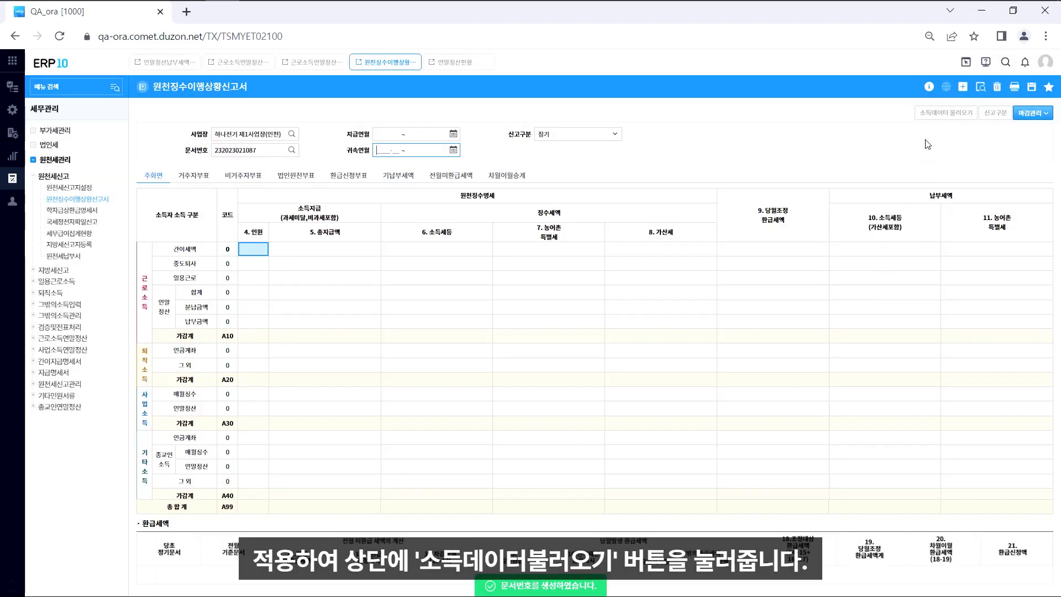
click(946, 112)
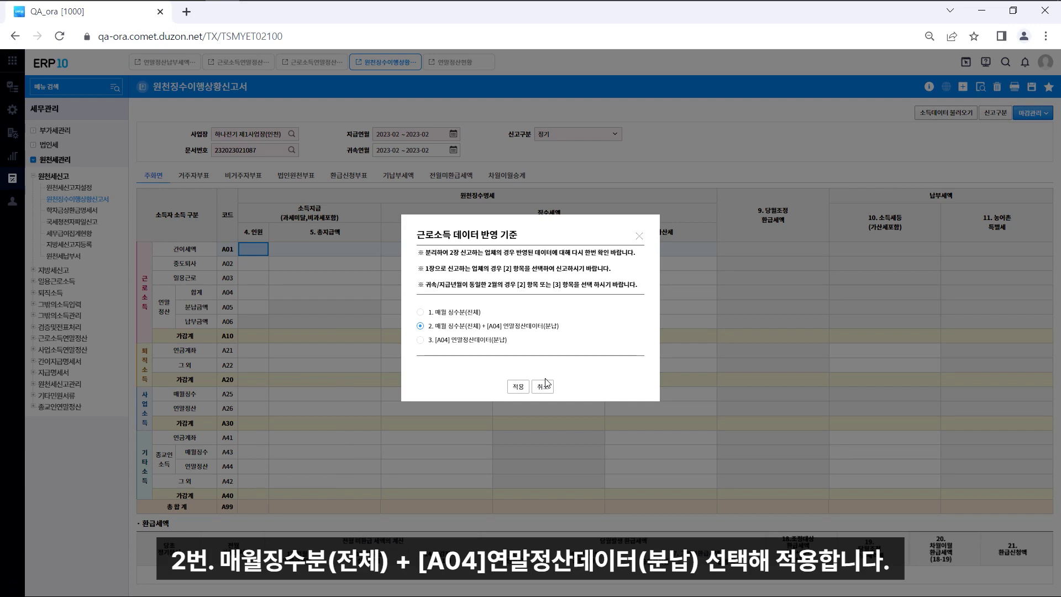
click(518, 387)
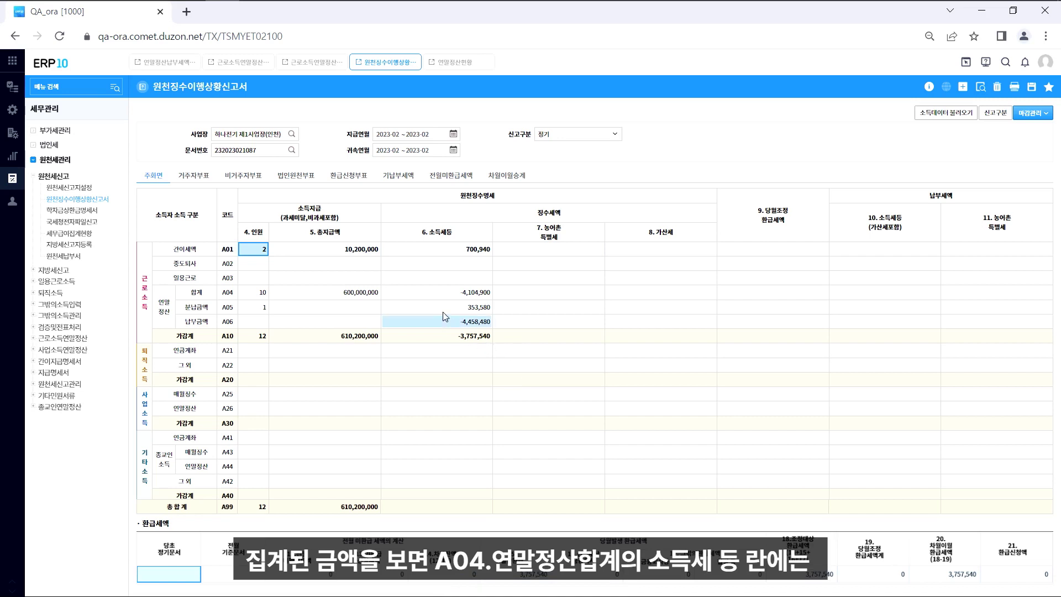
Check the A04, A05 and A06 소득세등 amounts, comparing A04 with 연말정산현황 and A05 with the March and April installments in 연말정산납부세액분납입력
click(433, 295)
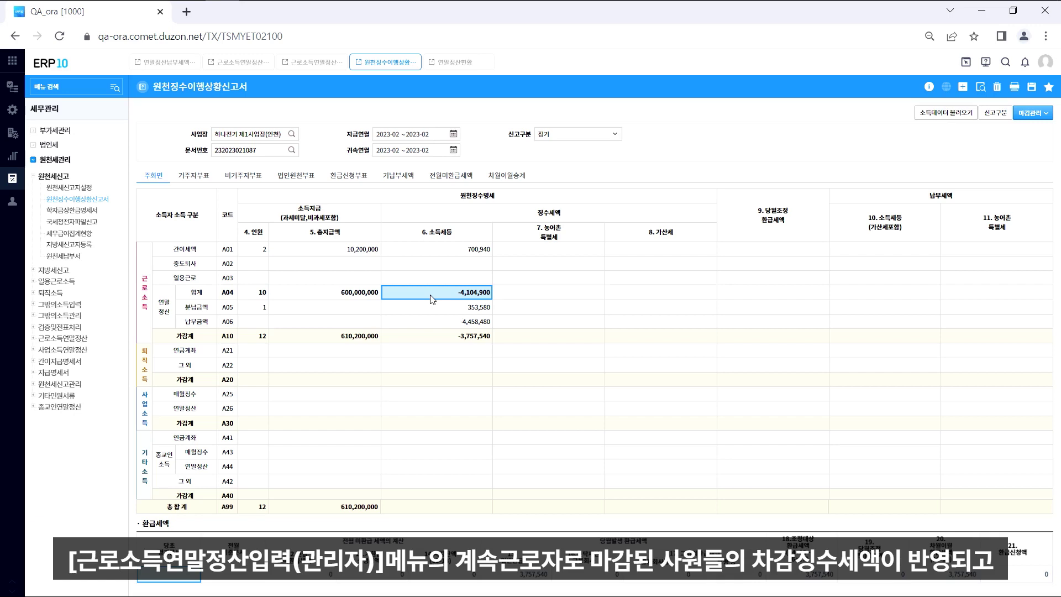
click(434, 306)
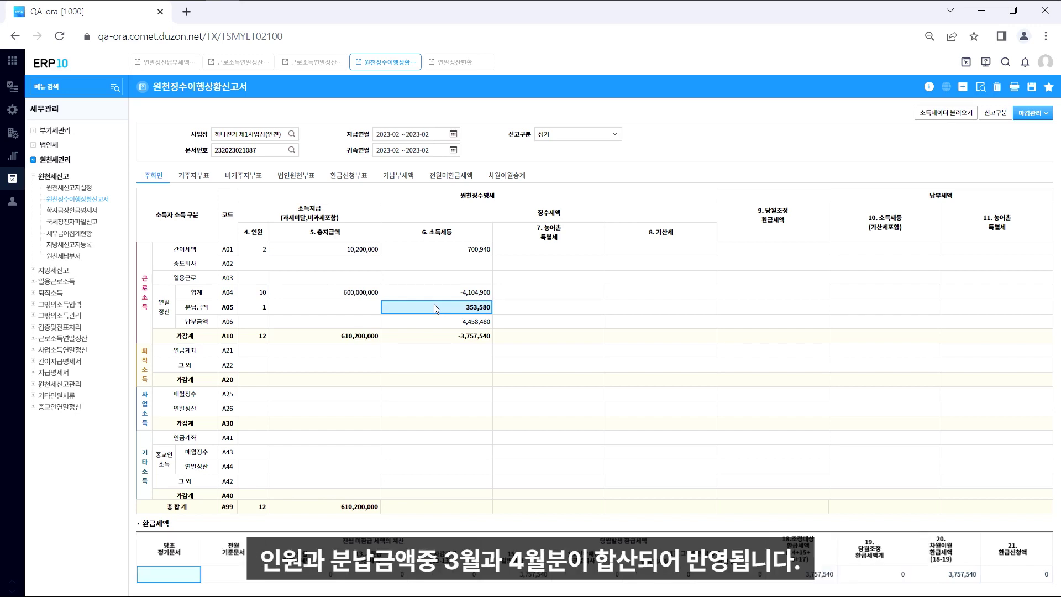
click(432, 324)
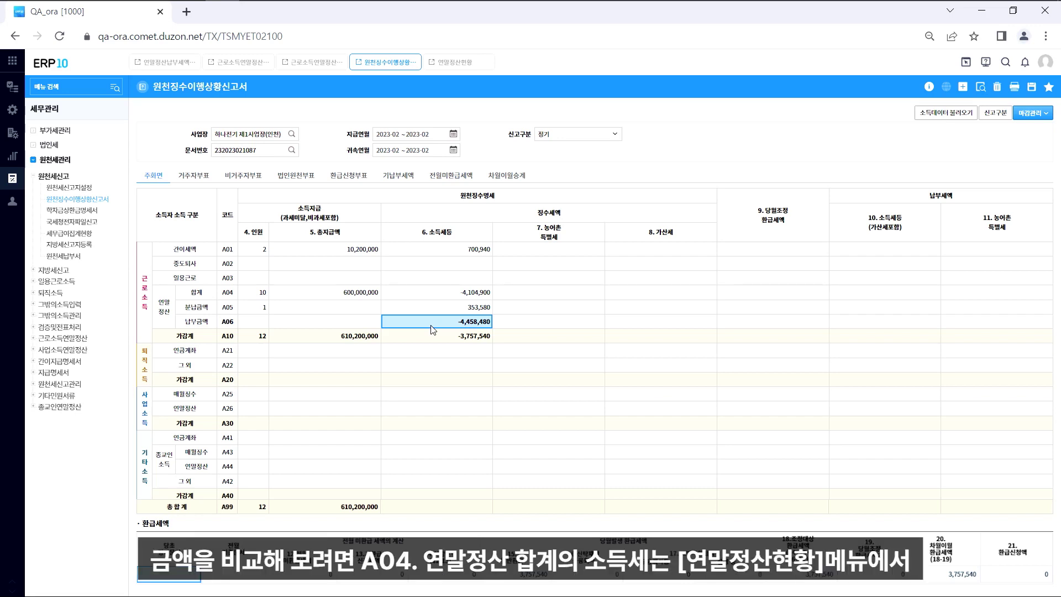
click(423, 294)
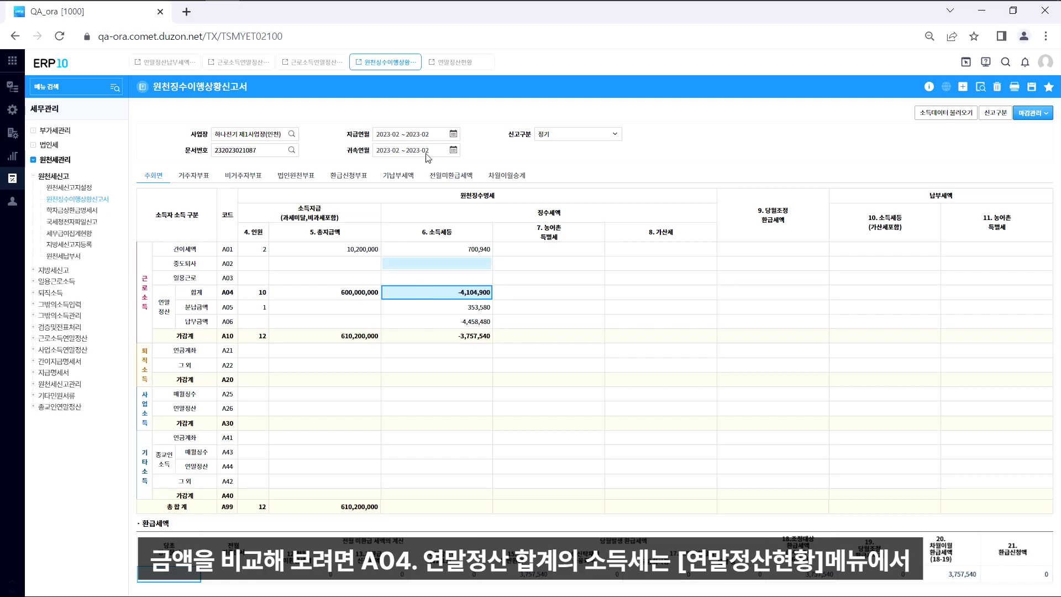
click(452, 64)
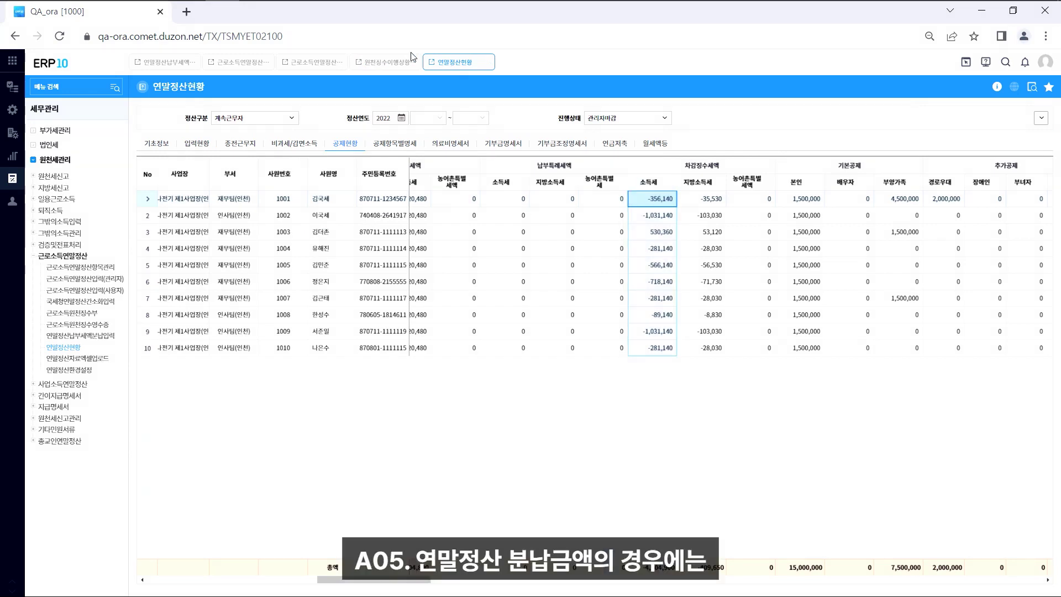
click(386, 64)
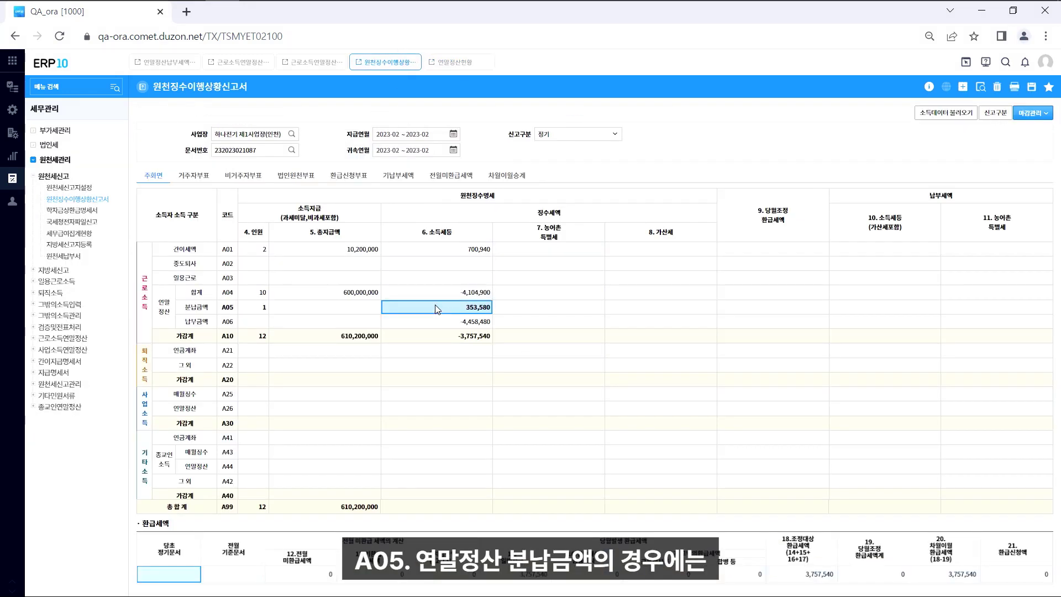
click(179, 67)
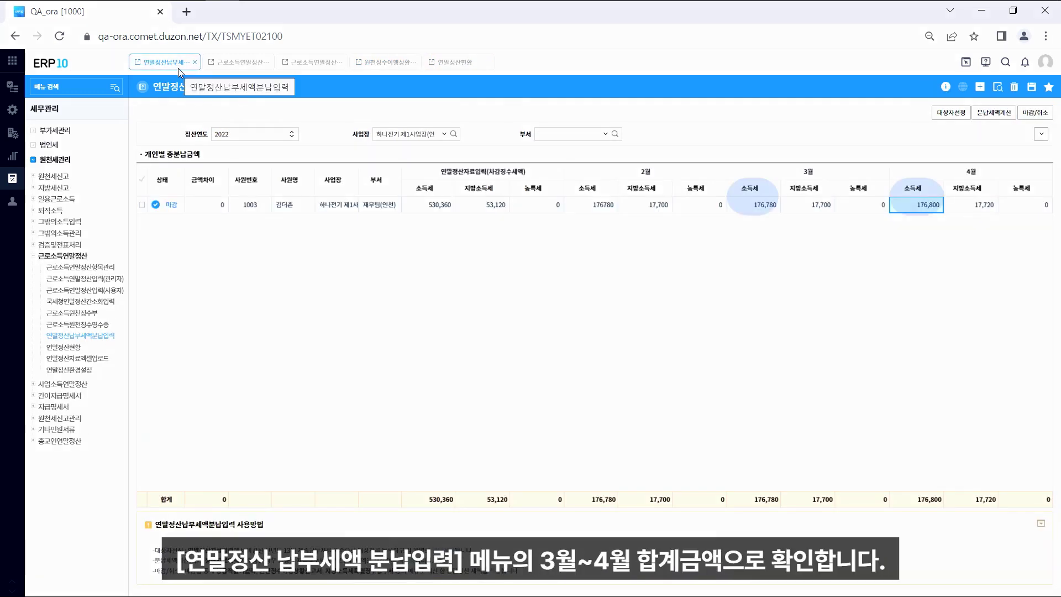